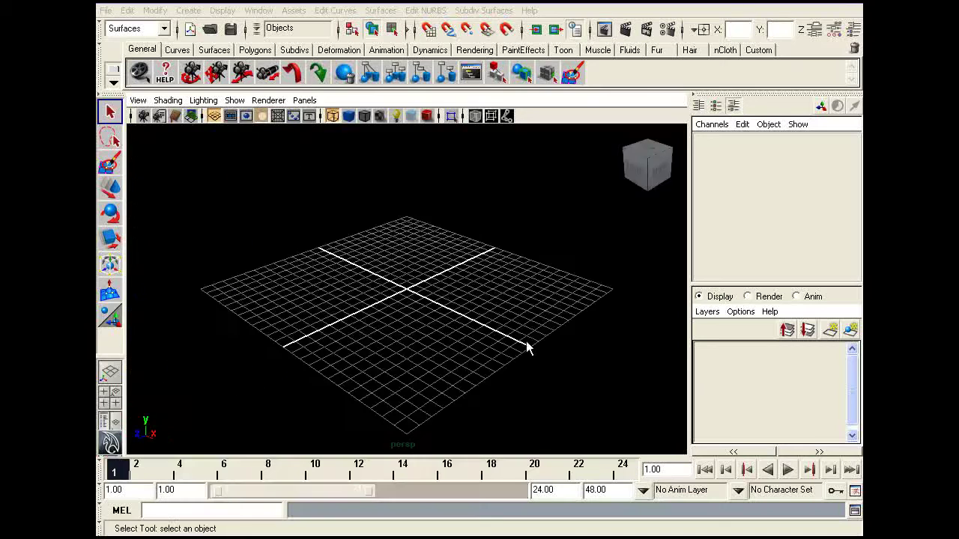
Pick start_imageSetup from the learning files folder in Open Scene and open it.
click(447, 302)
alt+drag(438, 310, 411, 274)
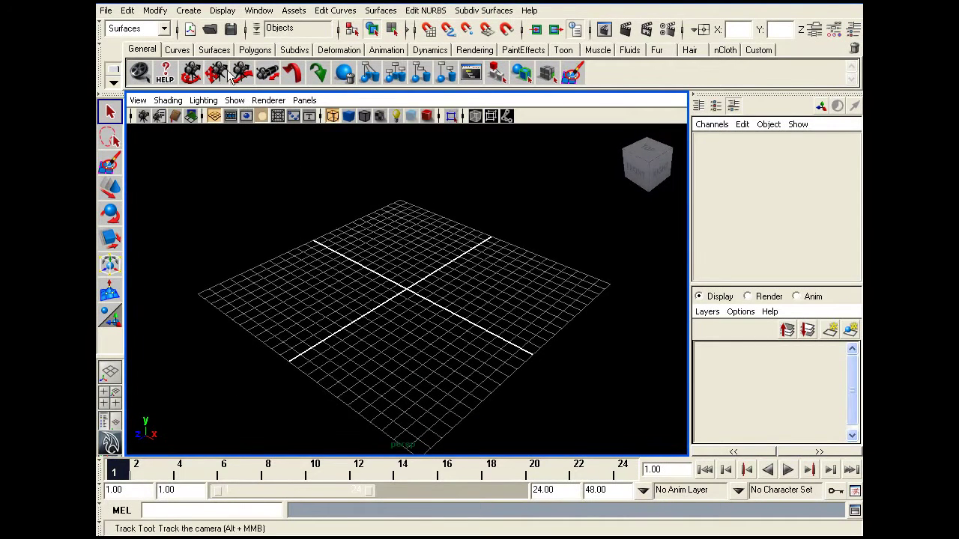
click(210, 29)
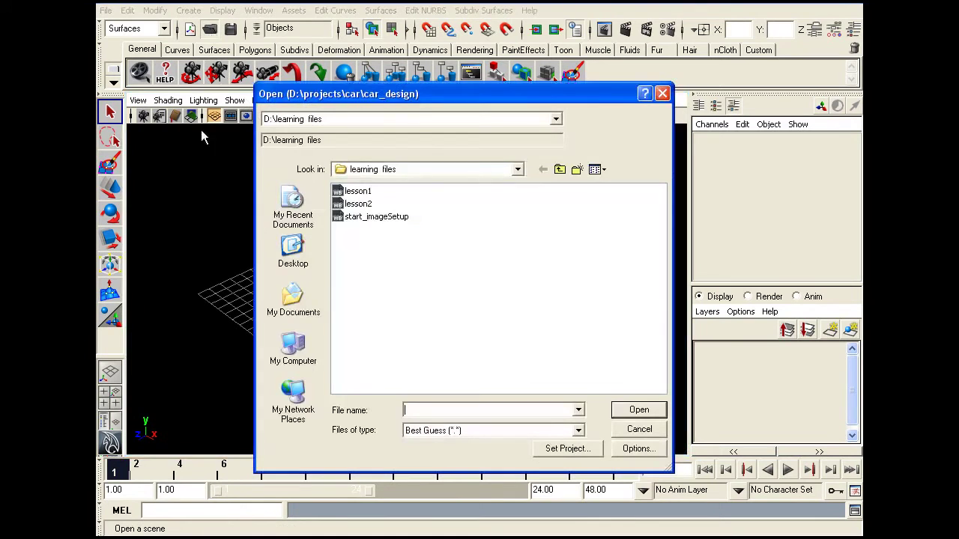
click(378, 221)
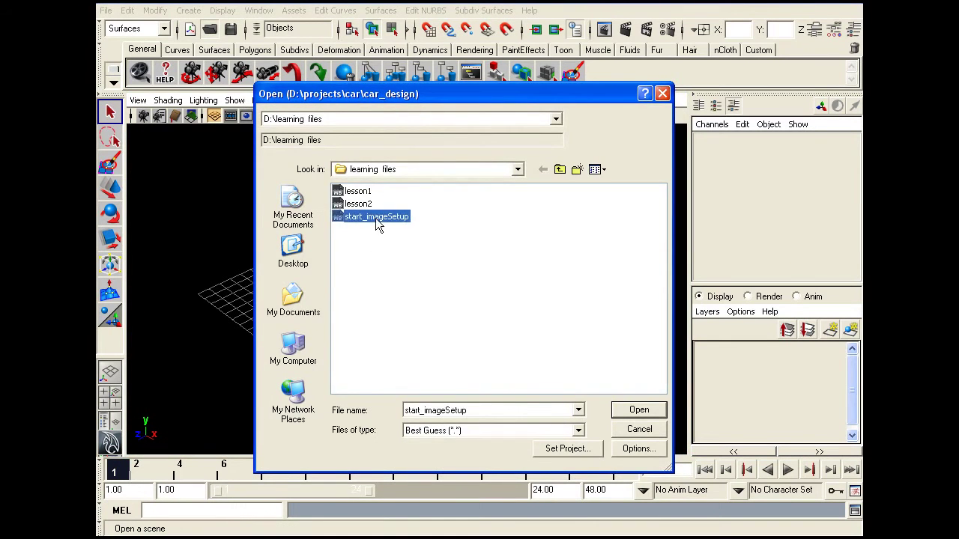
click(639, 411)
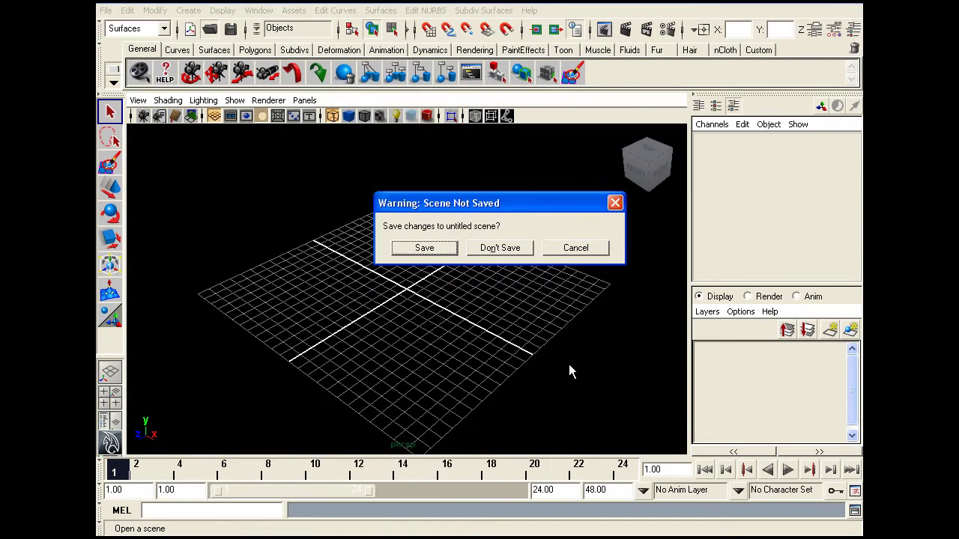
Discard the untitled scene so start_imageSetup loads, and look around its image planes.
click(499, 248)
mouse_move(441, 317)
alt+mouse_down()
mouse_move(404, 307)
mouse_move(447, 286)
alt+mouse_up()
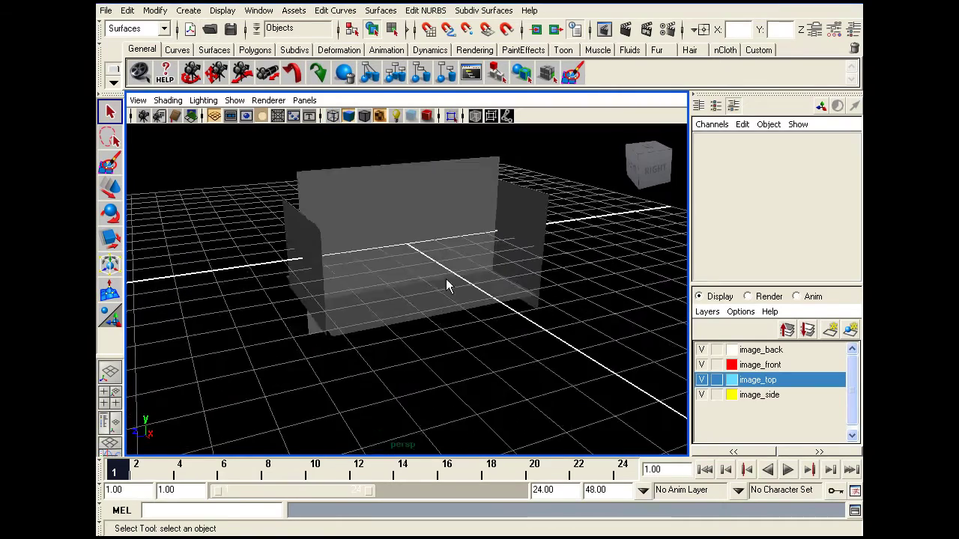
alt+right_drag(447, 285, 289, 280)
alt+drag(312, 282, 322, 288)
mouse_move(322, 288)
alt+right_down()
mouse_move(396, 313)
mouse_move(358, 317)
mouse_move(367, 318)
alt+right_up()
Hide the shelf and time slider, and briefly maximise the viewport with Space.
click(99, 64)
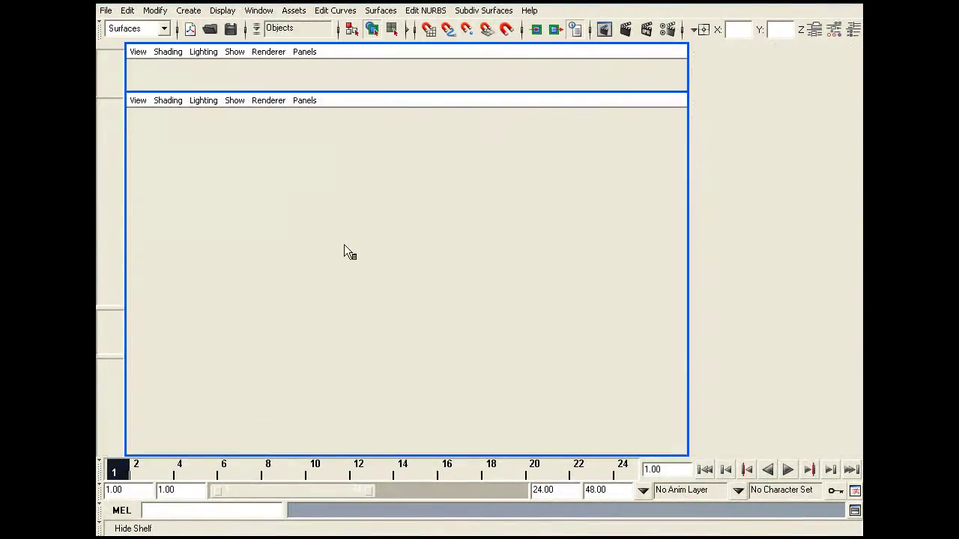
click(100, 468)
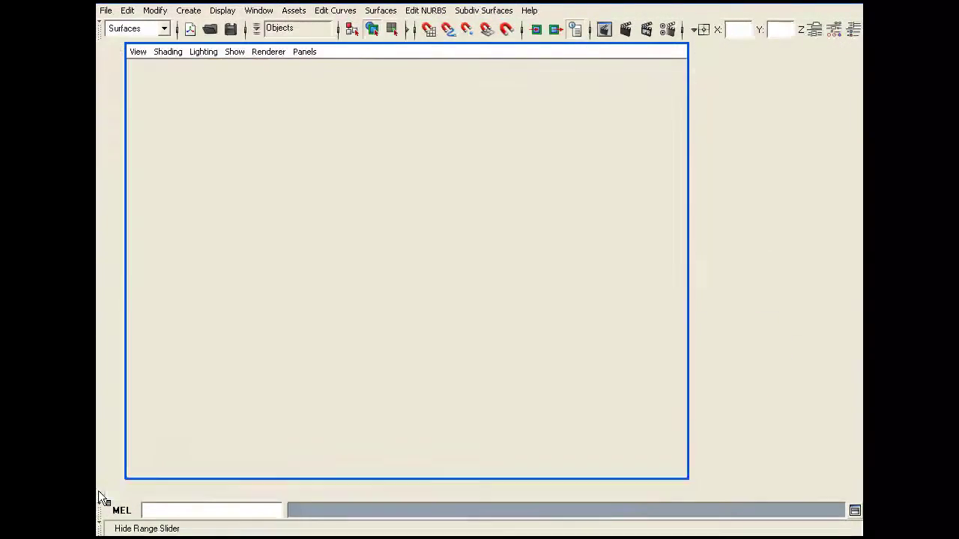
mouse_move(336, 259)
alt+mouse_down()
mouse_move(377, 277)
mouse_move(359, 278)
mouse_move(367, 285)
alt+mouse_up()
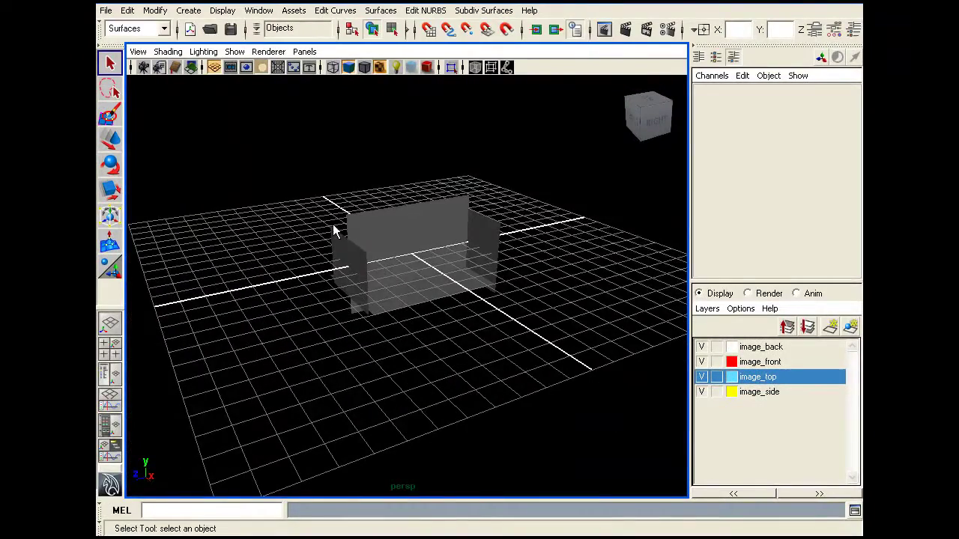
alt+drag(333, 222, 338, 234)
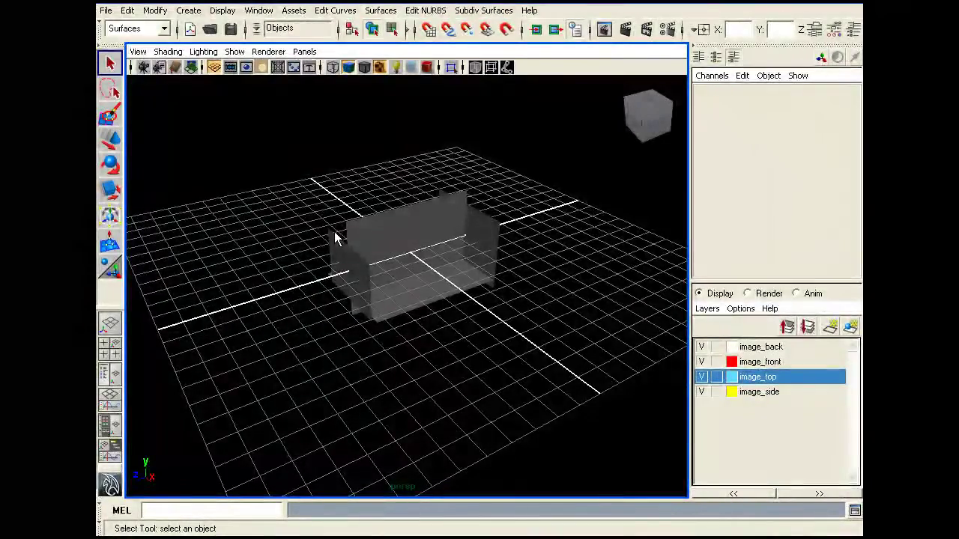
key(space)
mouse_move(411, 263)
alt+mouse_down()
mouse_move(409, 255)
mouse_move(423, 272)
alt+mouse_up()
key(ctrl+space)
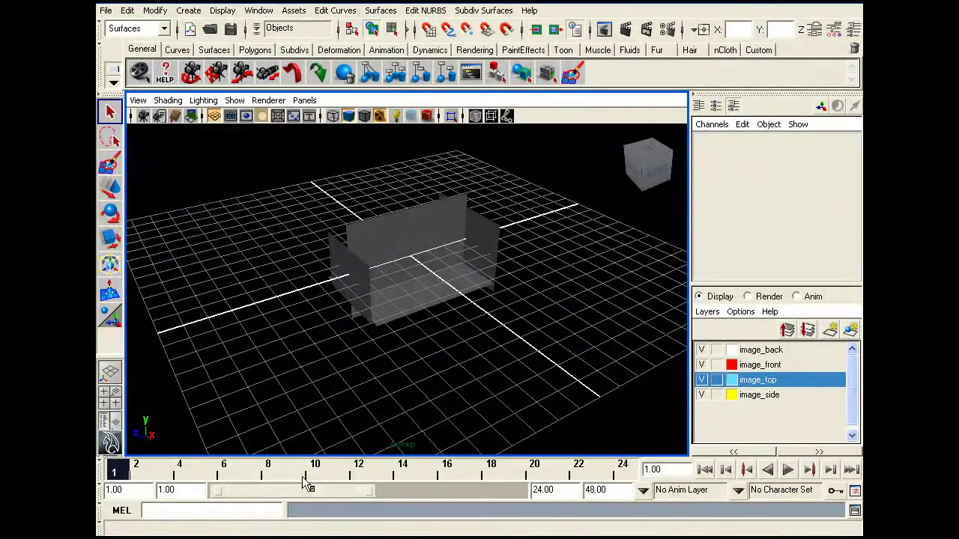
Hide the shelf, time slider and range slider for a larger viewport.
alt+right_drag(285, 364, 309, 321)
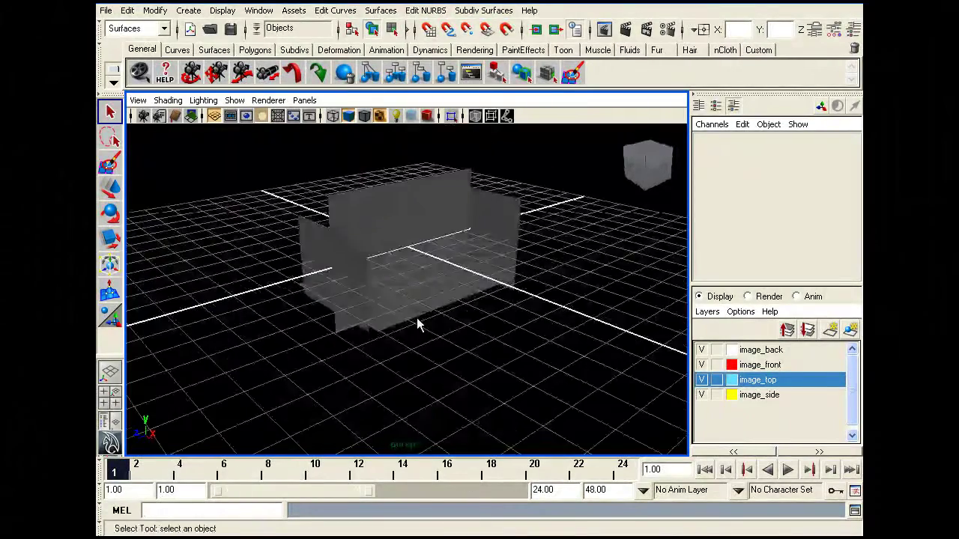
click(113, 68)
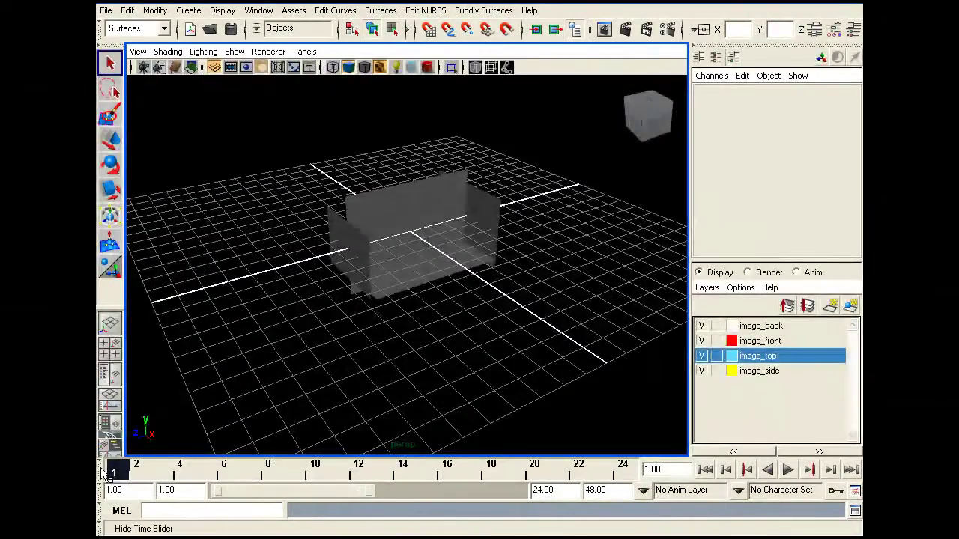
click(102, 472)
click(103, 489)
Select all four blueprint planes and group them into group1.
mouse_move(300, 328)
alt+right_down()
mouse_move(339, 339)
mouse_move(319, 316)
mouse_move(324, 297)
alt+right_up()
drag(278, 133, 537, 344)
alt+drag(425, 274, 464, 285)
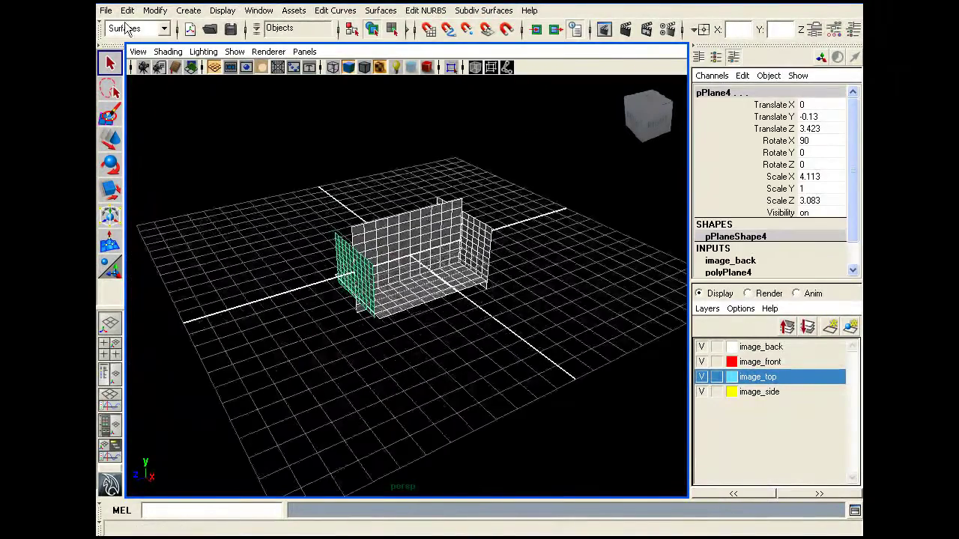
click(127, 11)
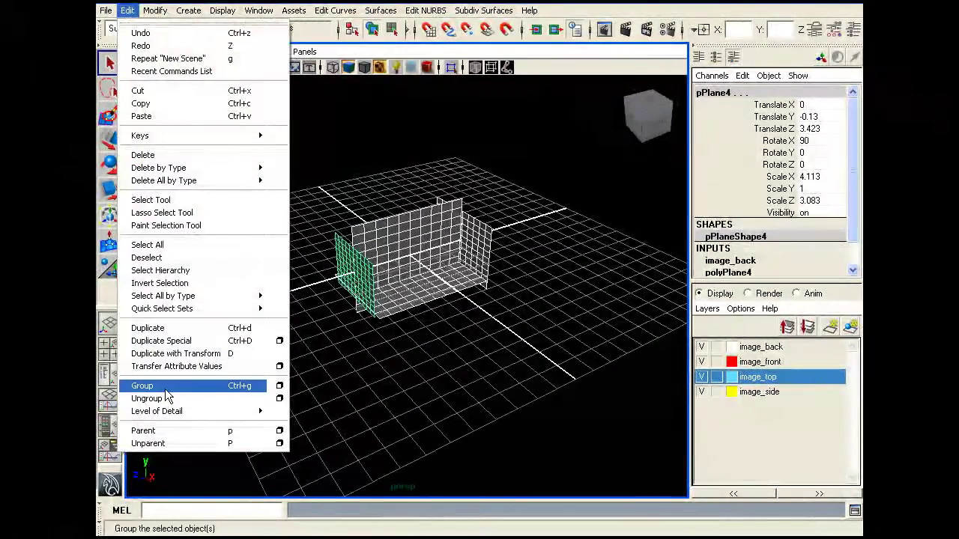
click(166, 388)
Set group1's Scale X, Y and Z to 5 in the Channel Box.
click(110, 190)
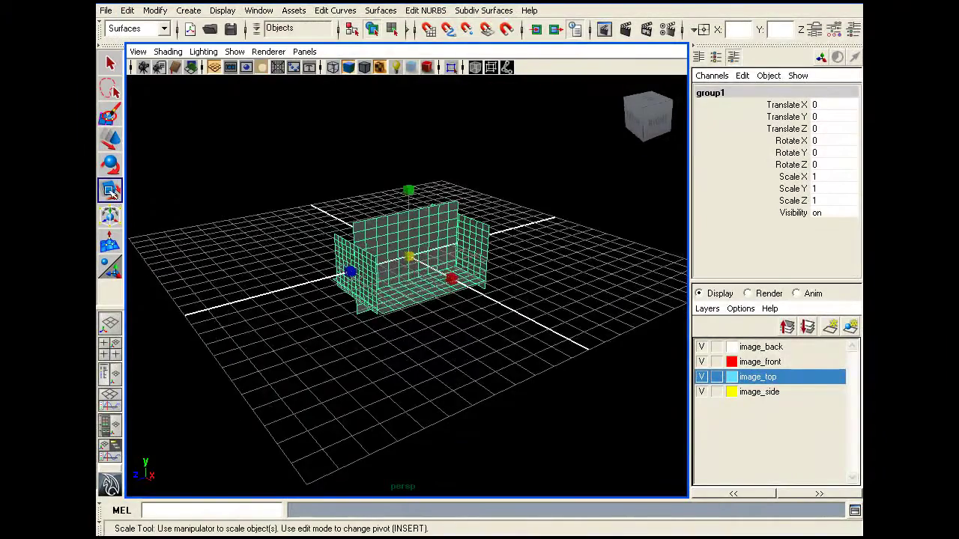
alt+drag(397, 270, 359, 262)
alt+right_drag(359, 262, 404, 263)
alt+drag(408, 264, 534, 310)
click(831, 178)
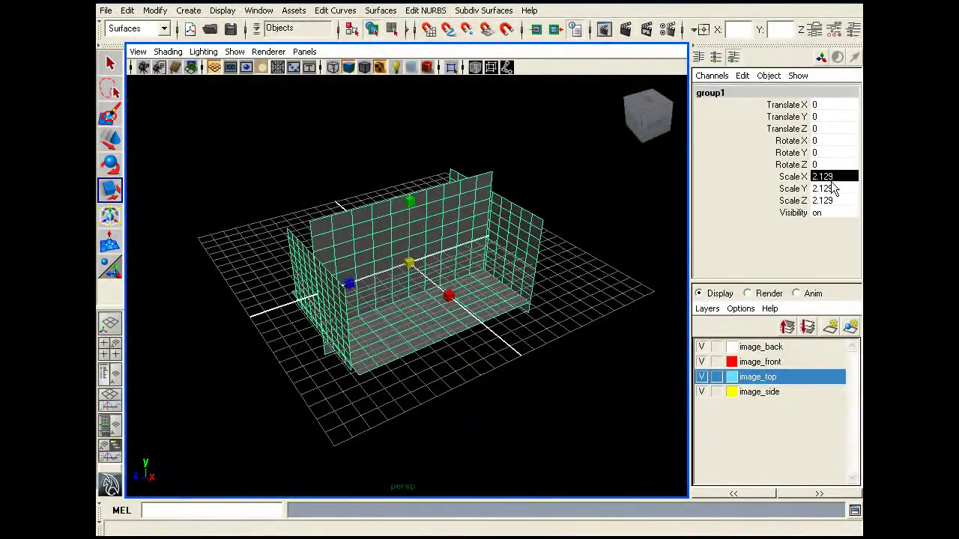
shift+click(823, 200)
text(5)
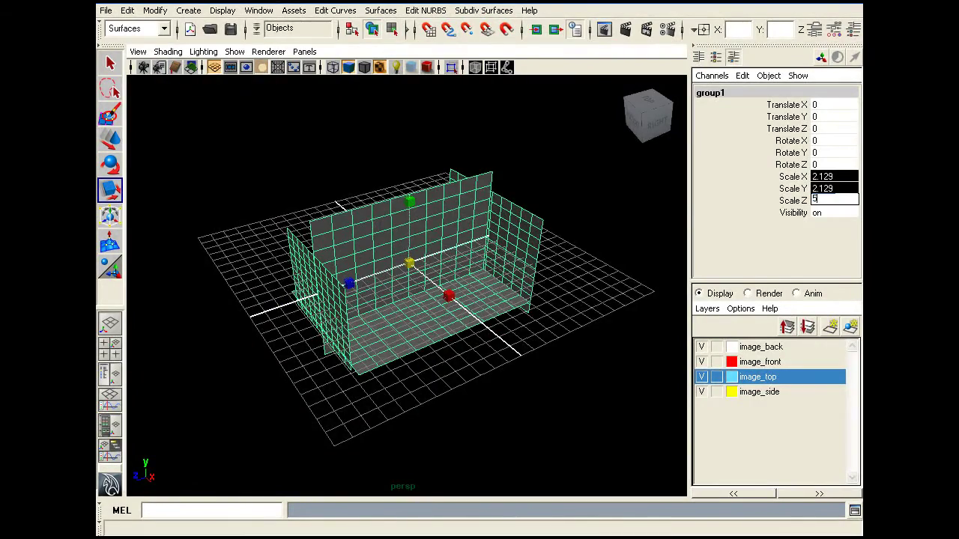
key(Return)
alt+drag(589, 306, 524, 300)
alt+right_drag(525, 299, 418, 270)
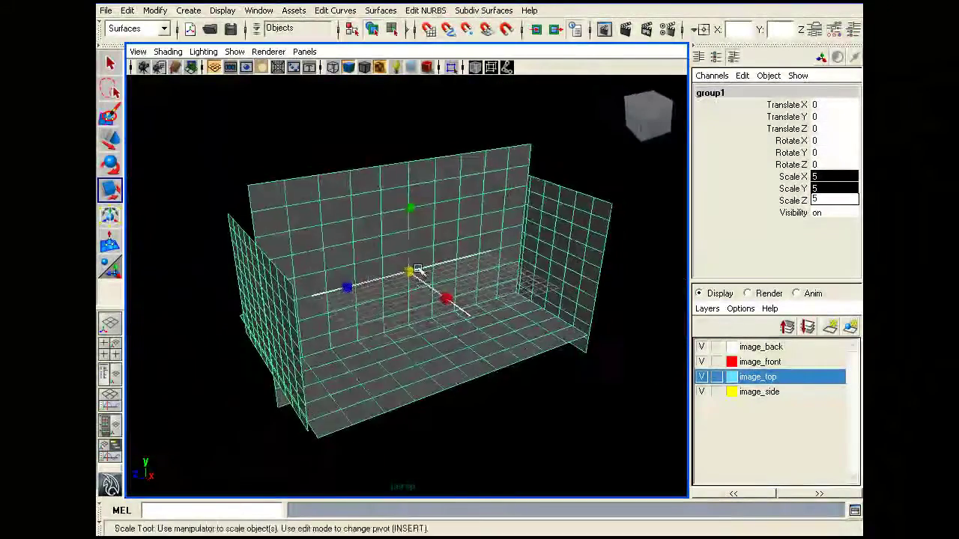
alt+drag(417, 270, 375, 239)
alt+right_drag(375, 240, 387, 247)
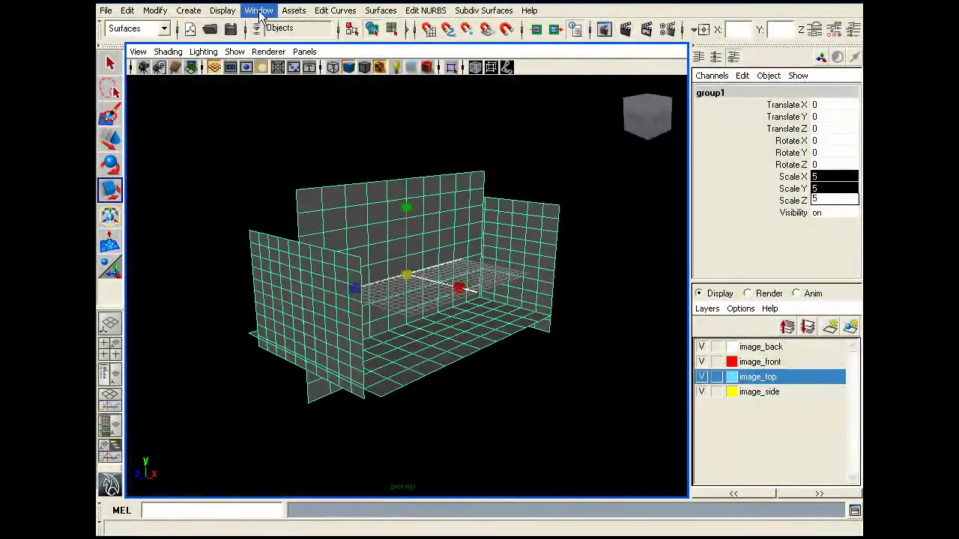
Open the Hypershade from Window > Rendering Editors.
click(260, 13)
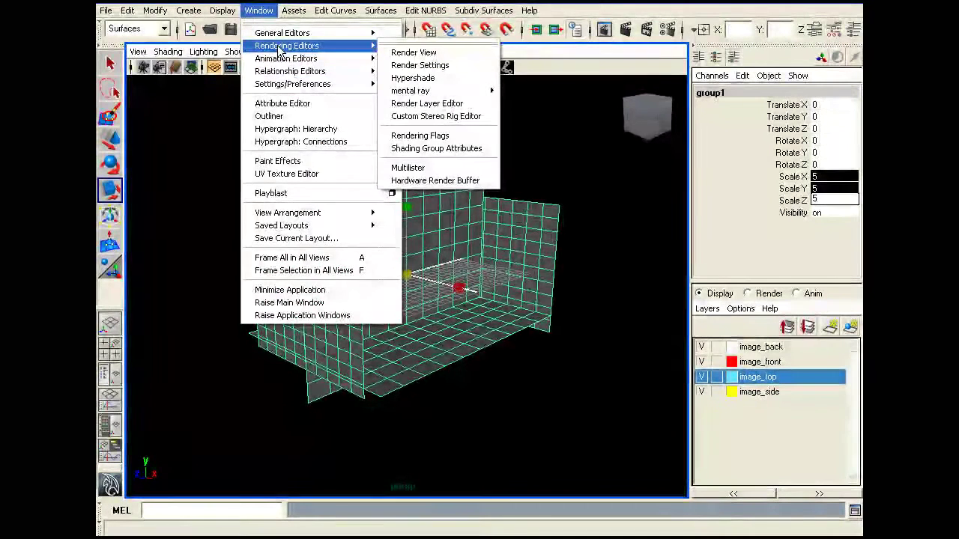
click(413, 78)
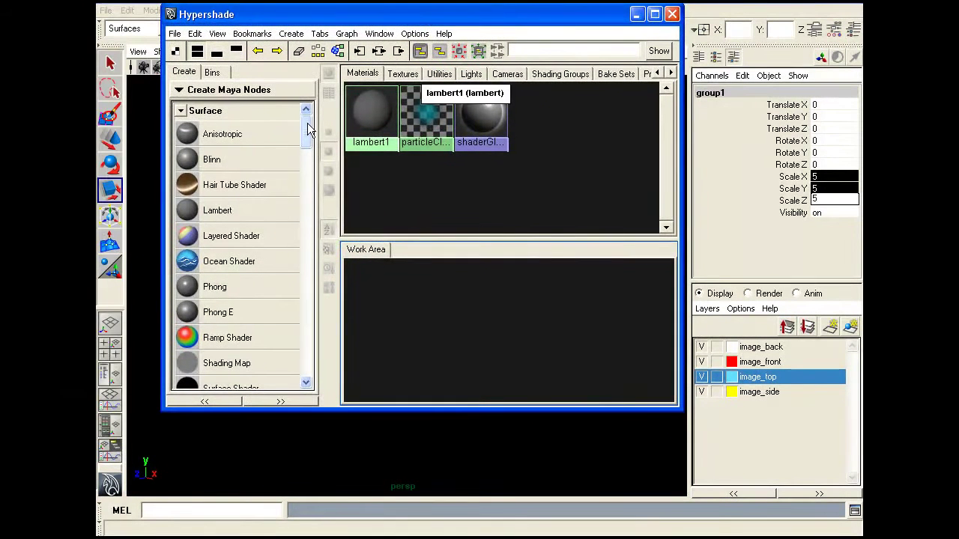
drag(307, 132, 302, 142)
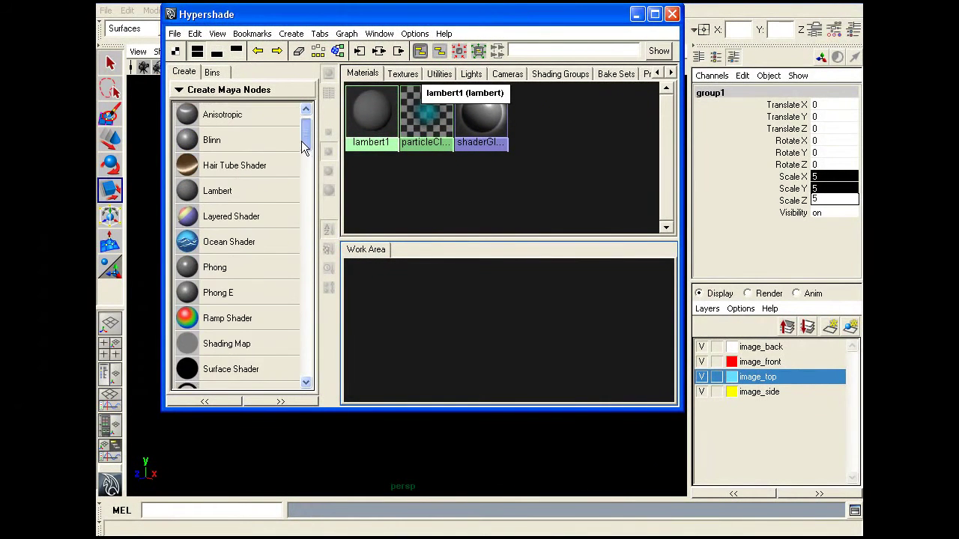
Create four Lambert materials, lambert7 through lambert10.
click(223, 190)
click(228, 192)
click(234, 193)
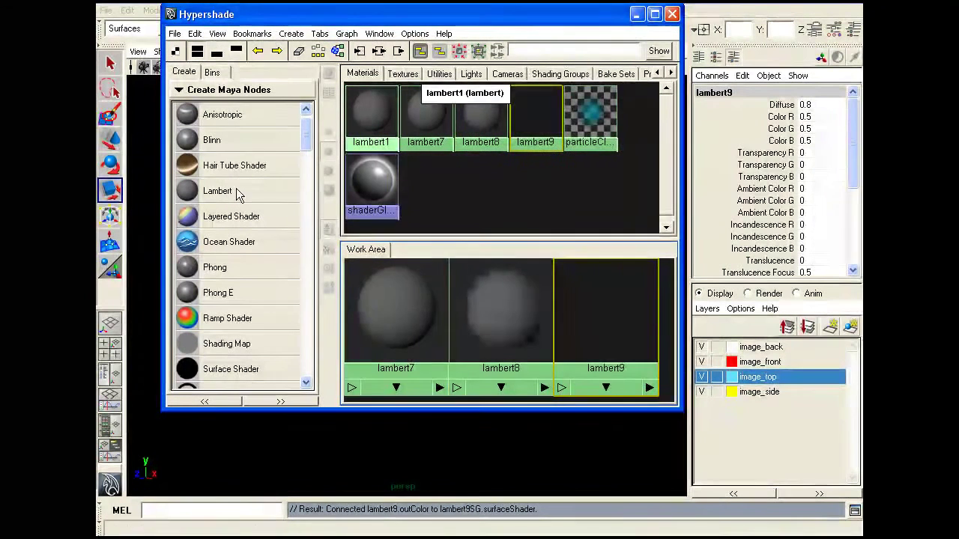
click(239, 194)
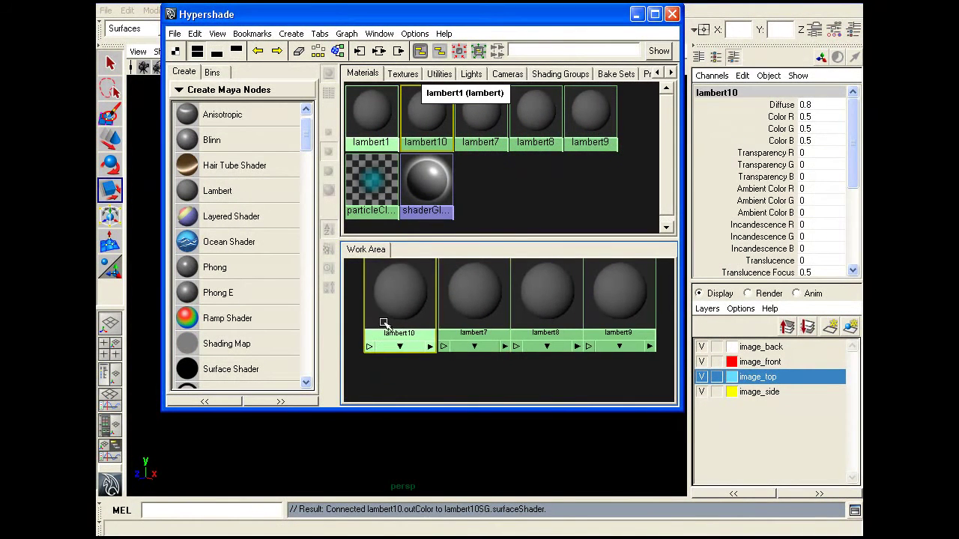
scroll(389, 330, up, 1)
scroll(404, 337, up, 1)
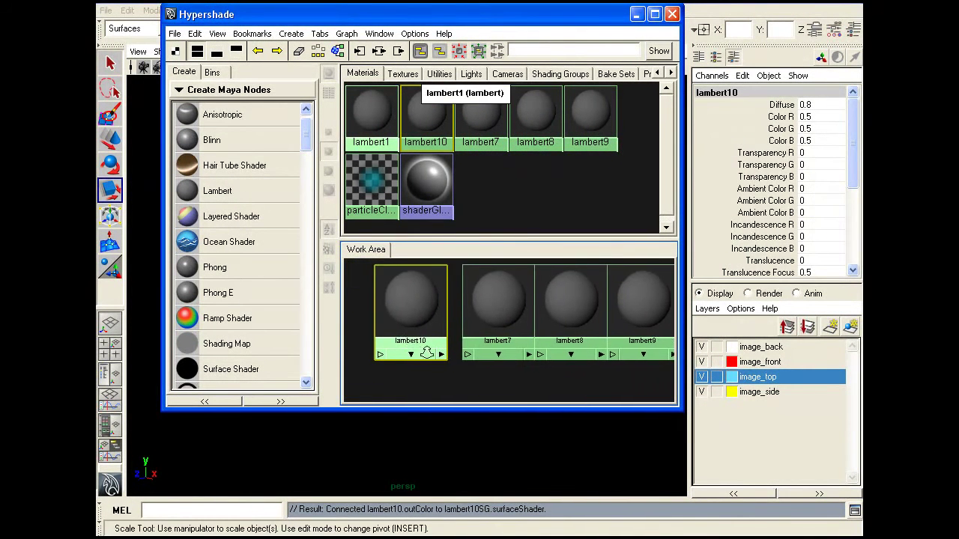
scroll(419, 347, down, 1)
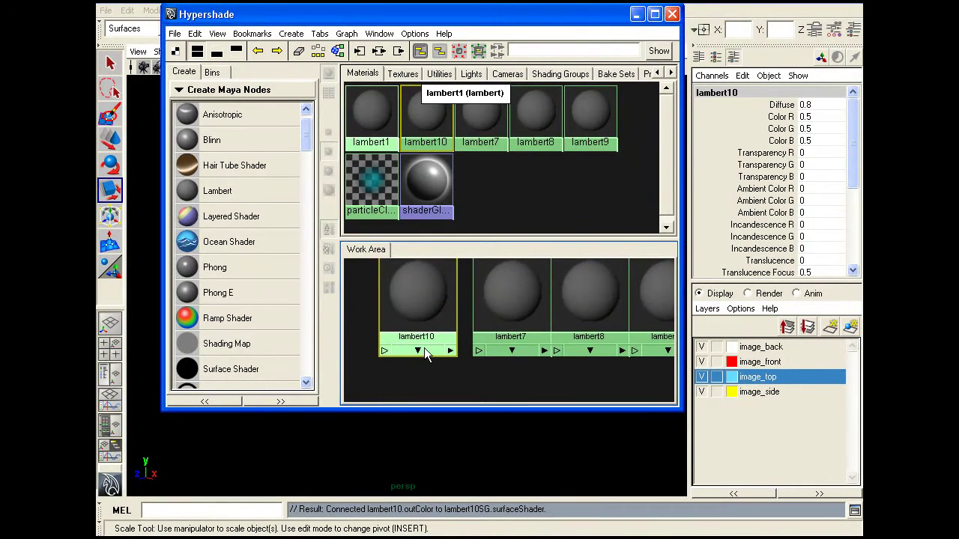
Rename lambert10 to side_image and lambert7 to front_image.
right_click(423, 327)
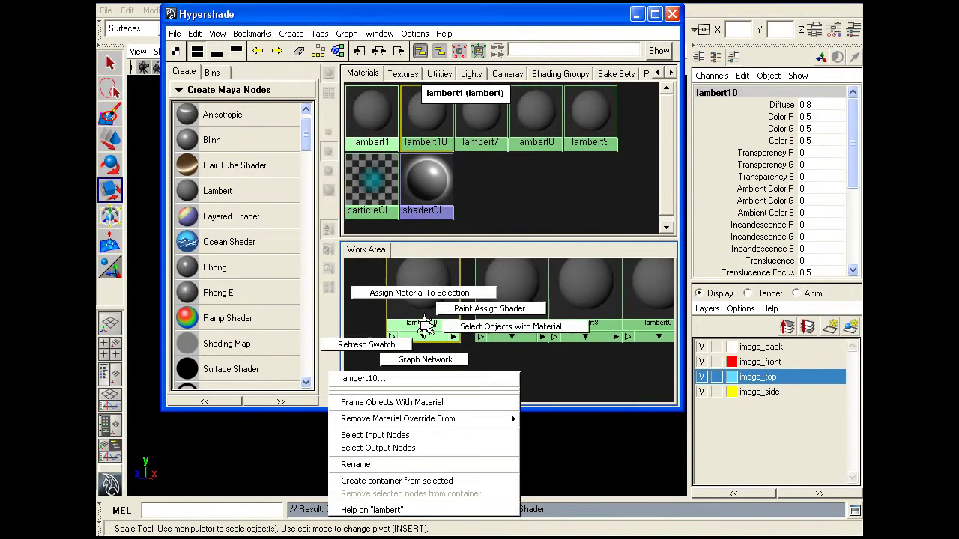
click(359, 465)
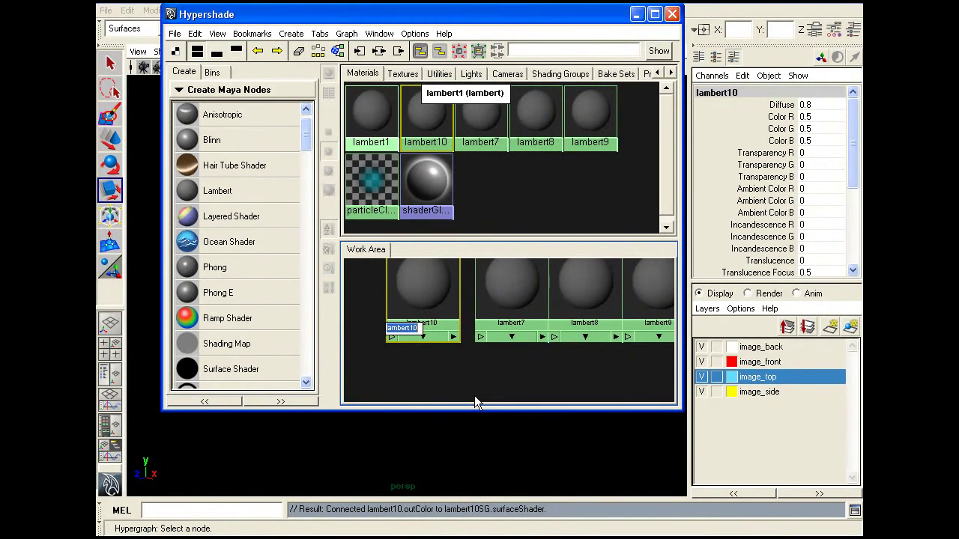
text(side_image)
key(Return)
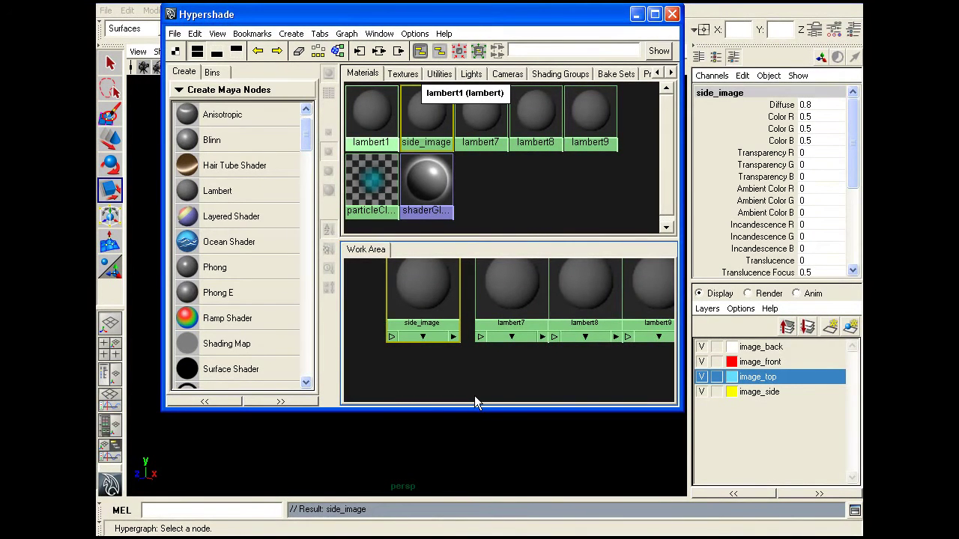
click(461, 302)
right_click(461, 302)
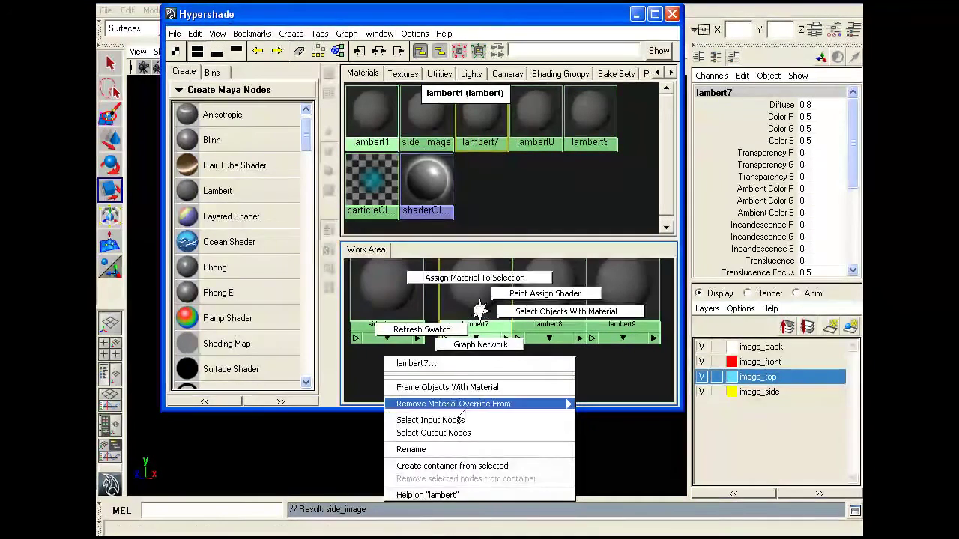
click(452, 453)
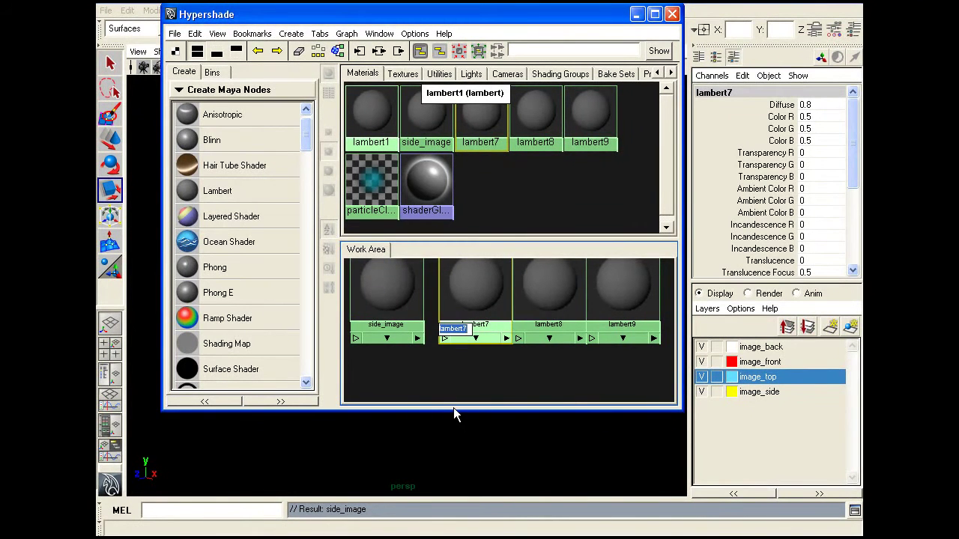
text(front_im)
text(ag)
text(e)
key(Return)
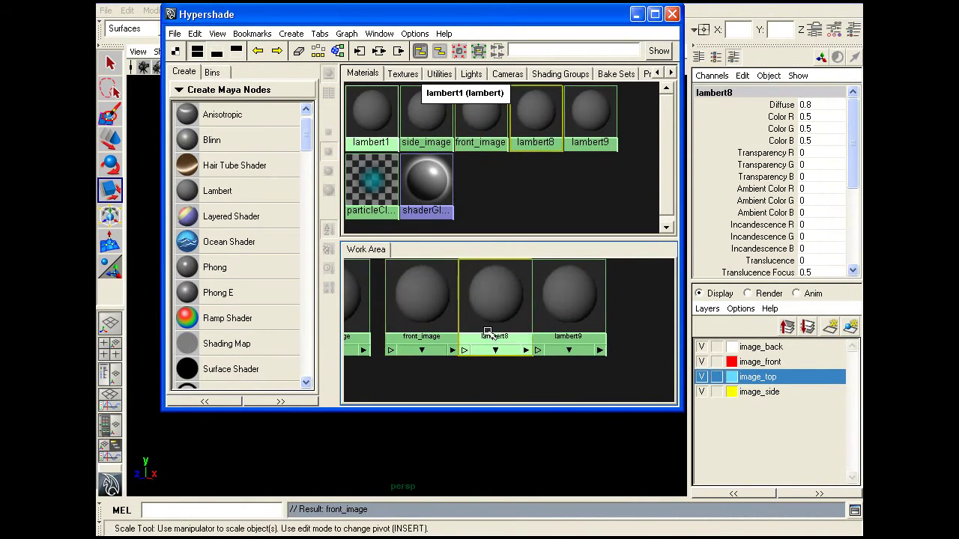
Rename lambert8 to back_image and lambert9 to top_image.
right_click(489, 337)
click(458, 473)
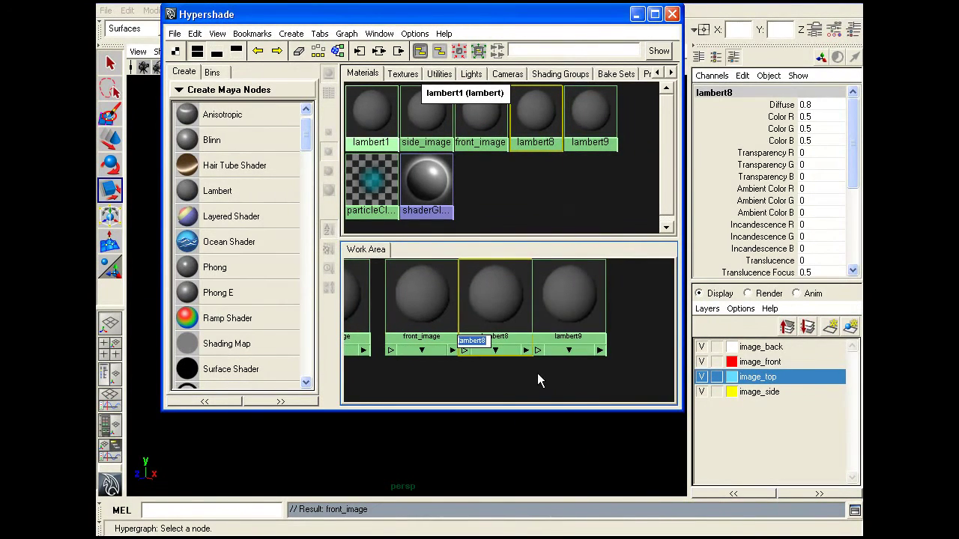
text(back_im)
text(age)
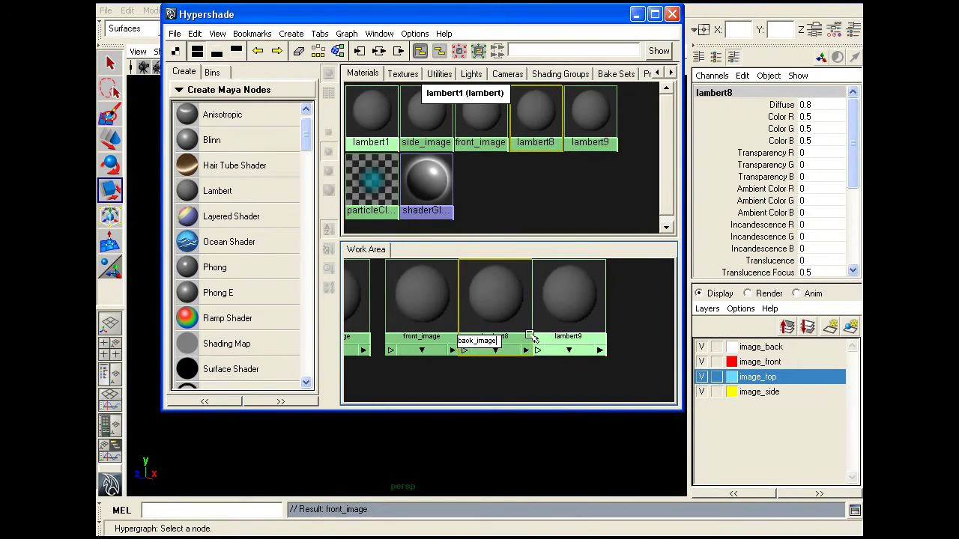
key(alt+space)
key(Escape)
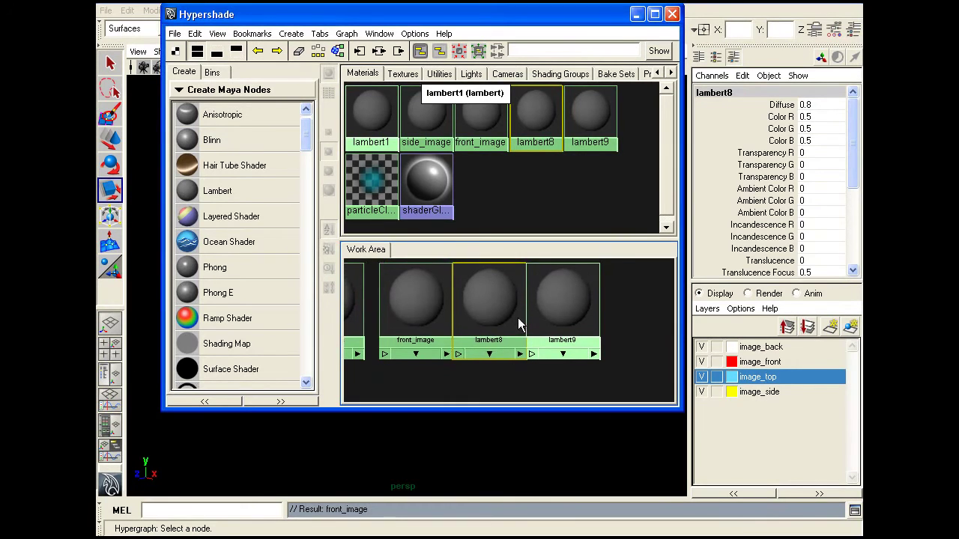
right_drag(487, 348, 469, 490)
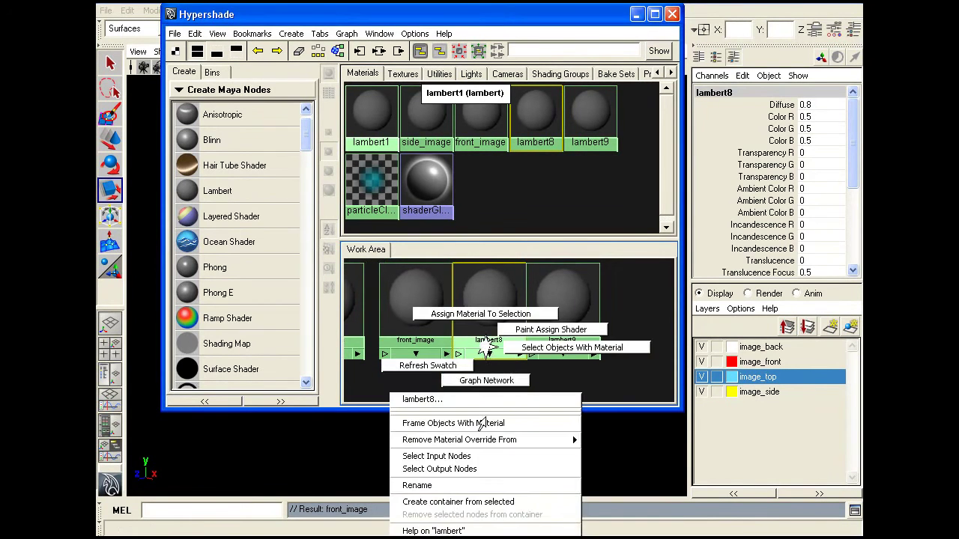
text(back_)
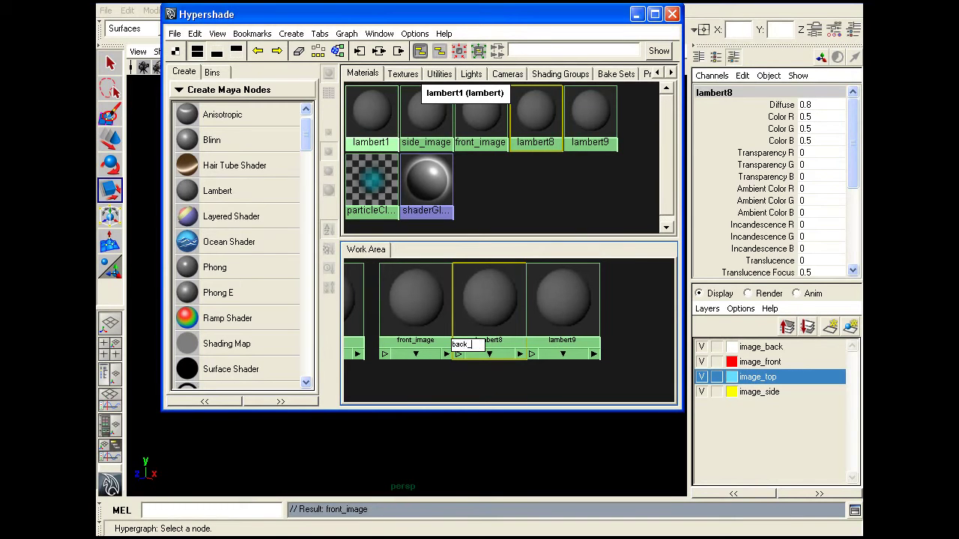
text(image)
key(Return)
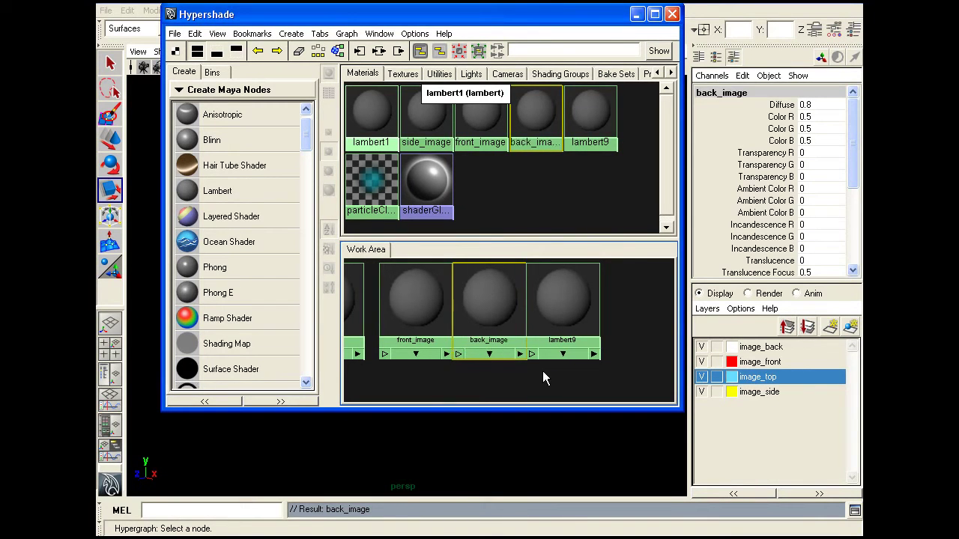
right_drag(491, 350, 502, 465)
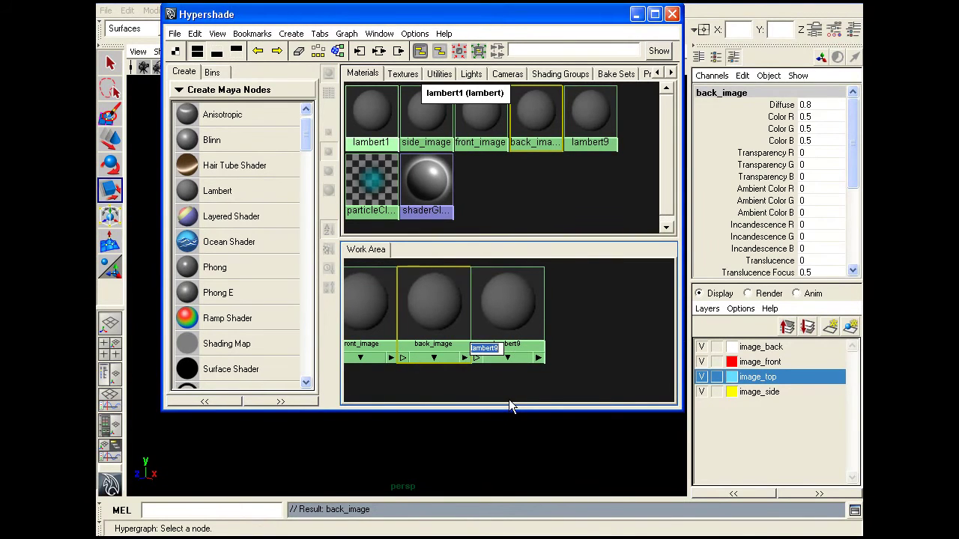
text(top_image)
key(Return)
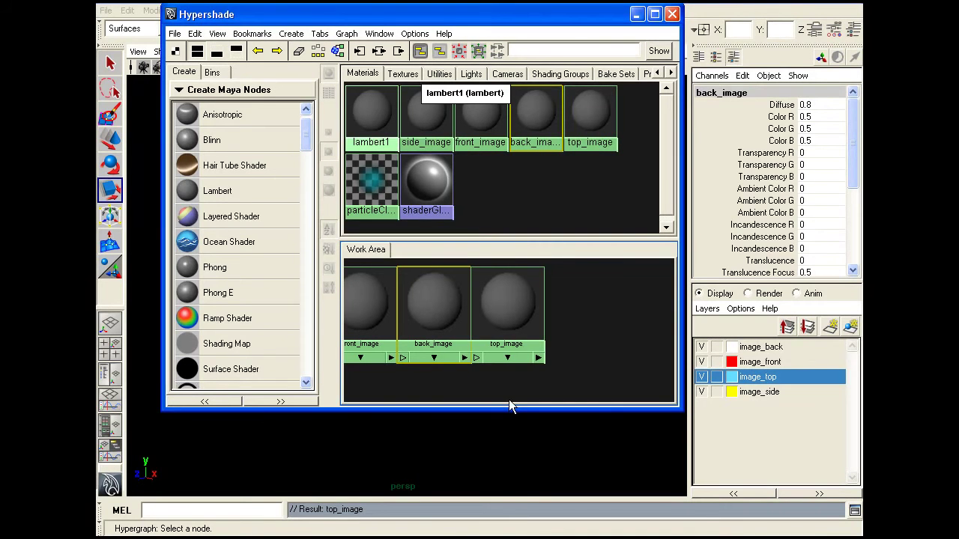
Separate side_image from the other materials and open its attributes in the Attribute Editor.
alt+middle_drag(402, 375, 442, 359)
alt+right_drag(489, 361, 472, 361)
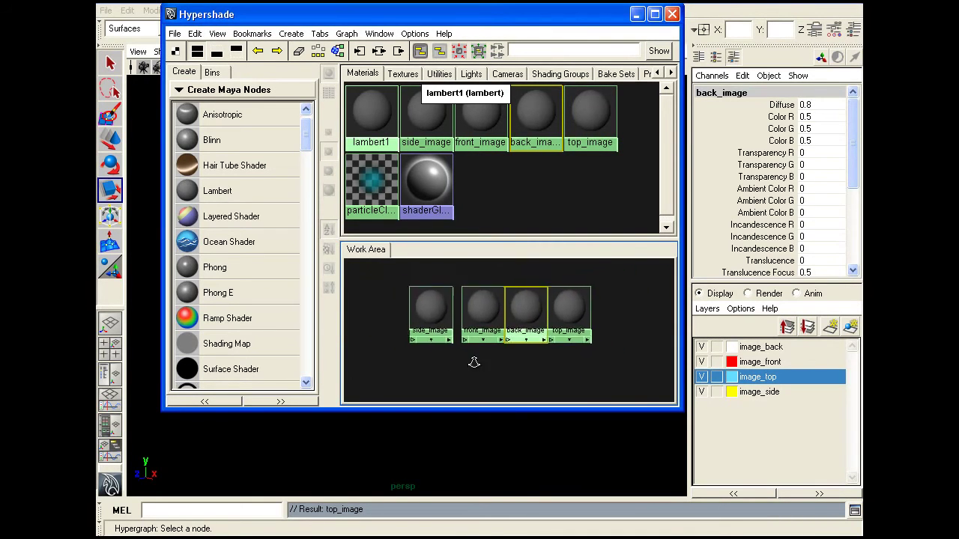
drag(443, 320, 414, 314)
scroll(554, 377, up, 2)
scroll(510, 349, up, 1)
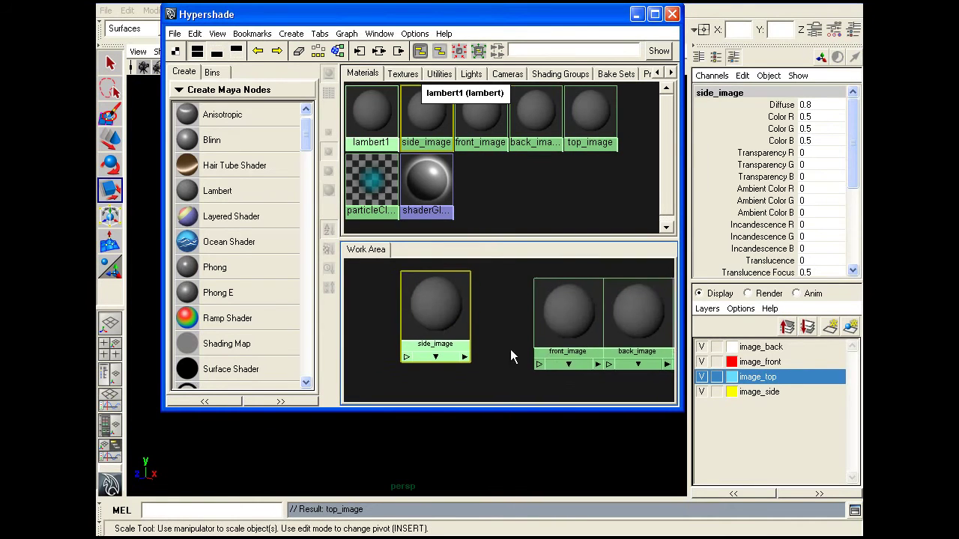
scroll(439, 317, up, 2)
double_click(423, 304)
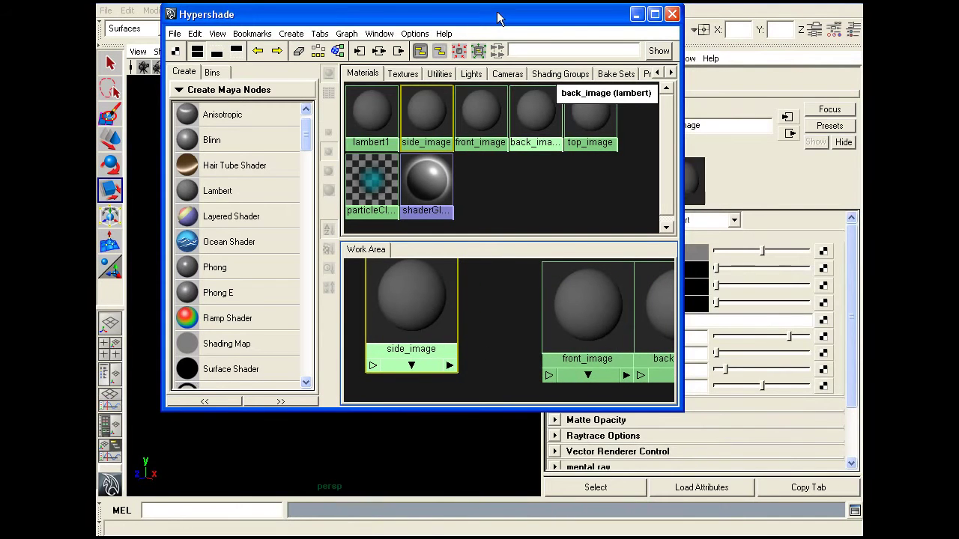
drag(496, 19, 355, 21)
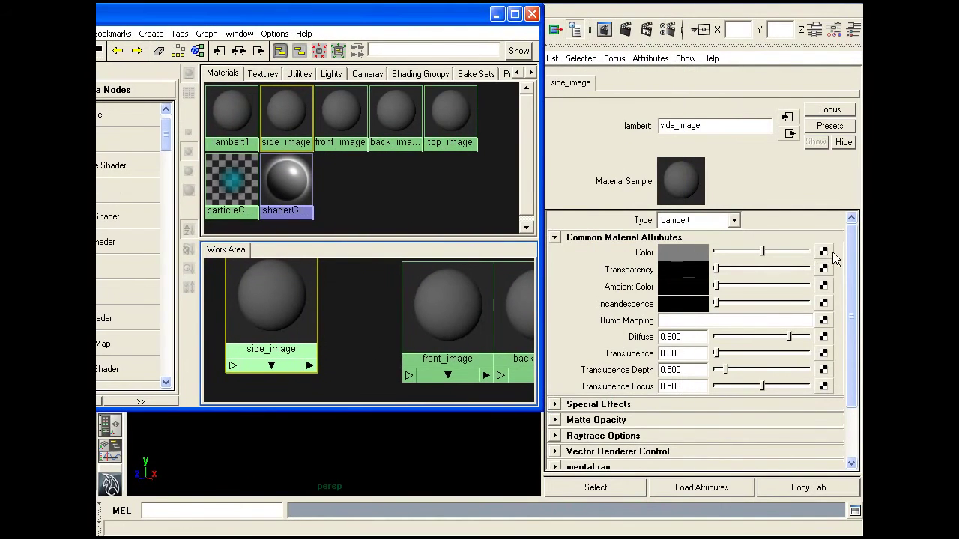
Map a File texture to side_image's Color and load the side car image.
click(823, 253)
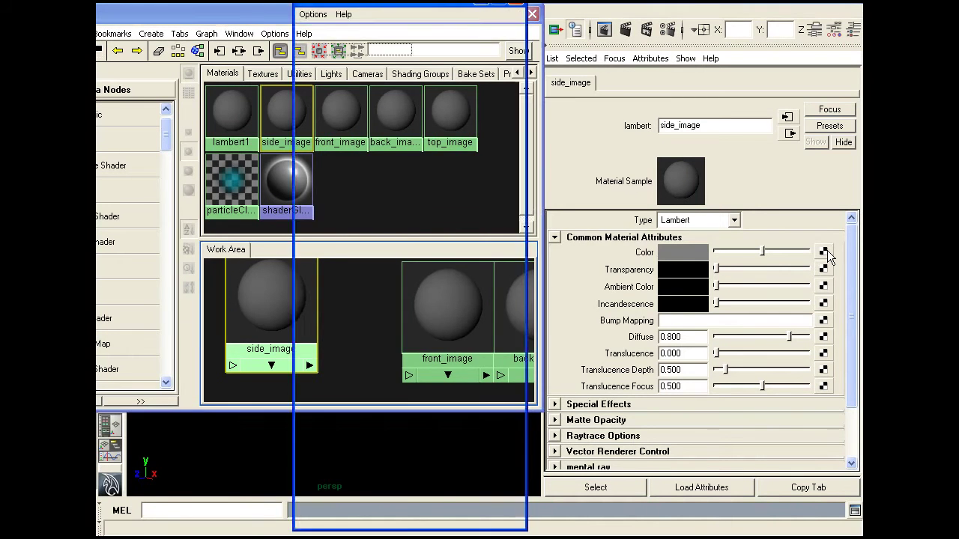
click(450, 166)
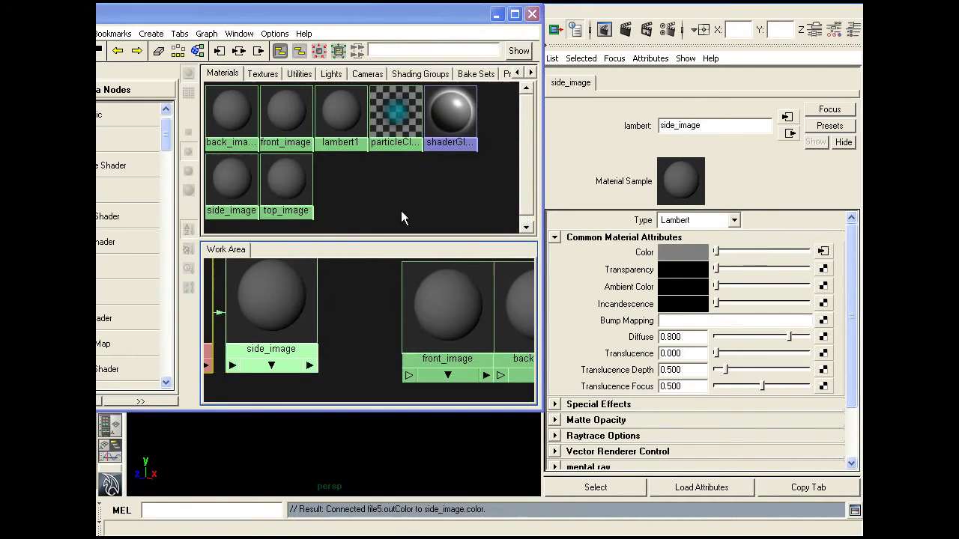
click(823, 289)
drag(474, 102, 587, 28)
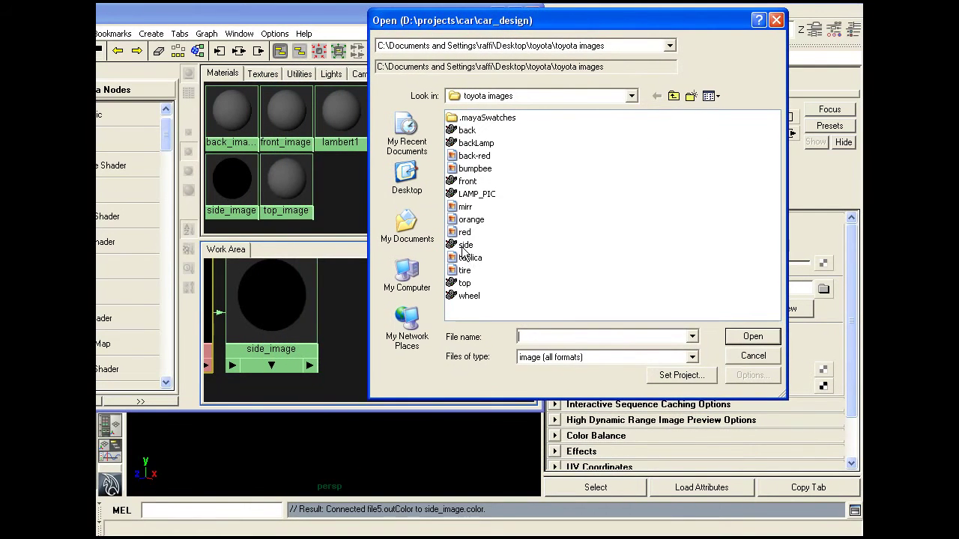
click(754, 338)
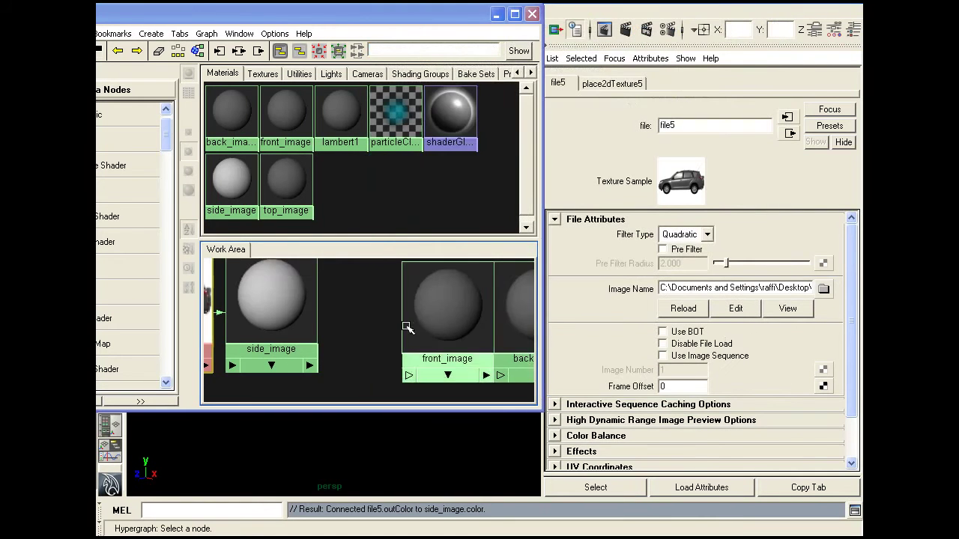
Frame the material network and select the front_image material.
key(a)
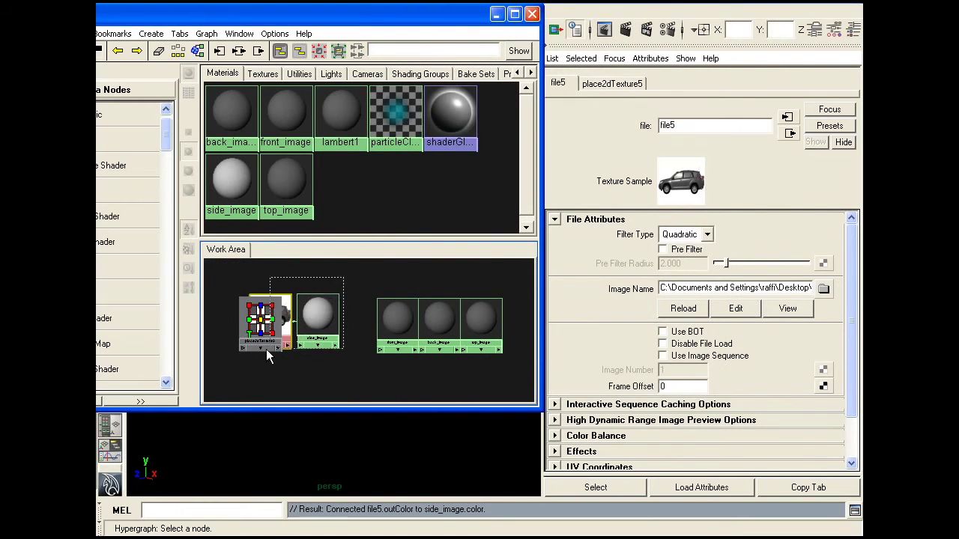
click(266, 349)
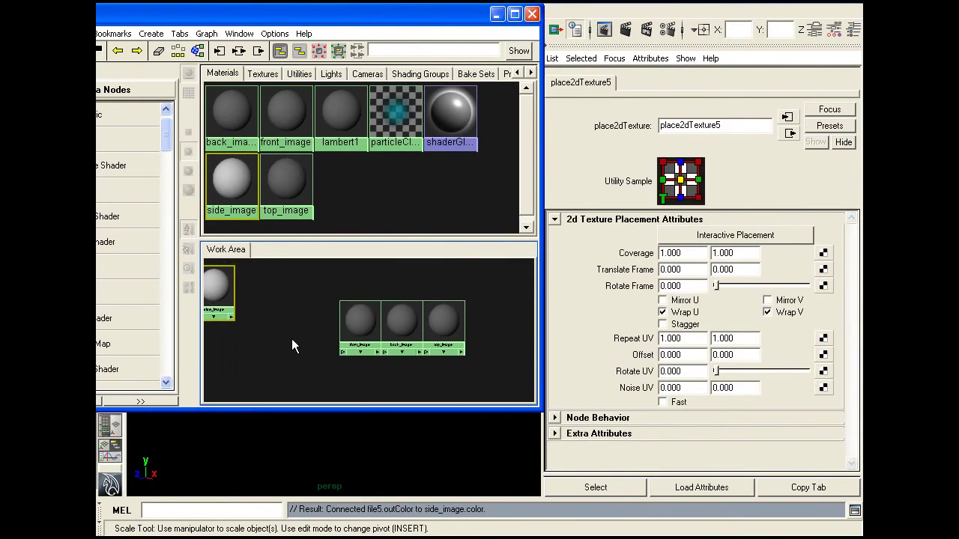
alt+right_drag(292, 343, 357, 324)
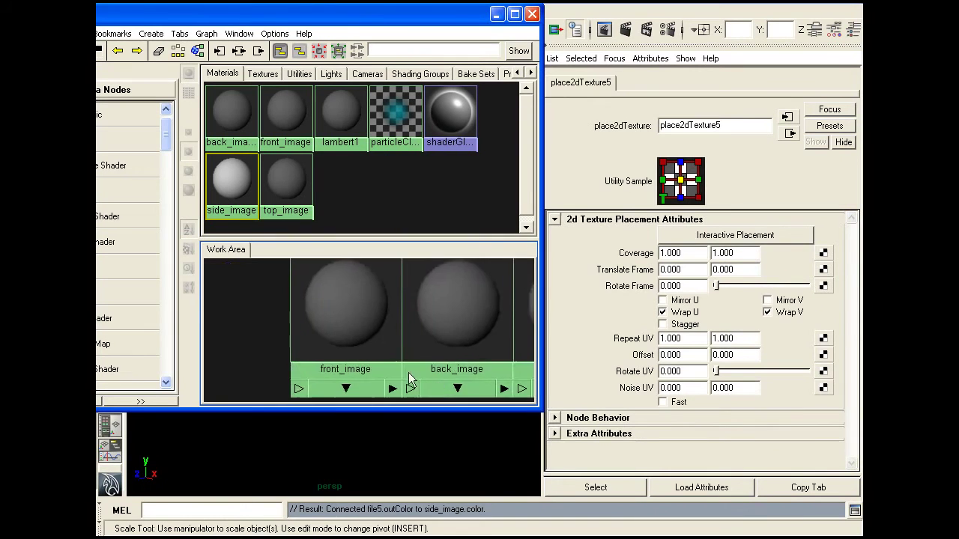
click(358, 325)
mouse_move(368, 359)
alt+right_down()
mouse_move(346, 339)
mouse_move(363, 353)
alt+right_up()
Map a File texture to front_image's Color and load the front car image.
click(824, 252)
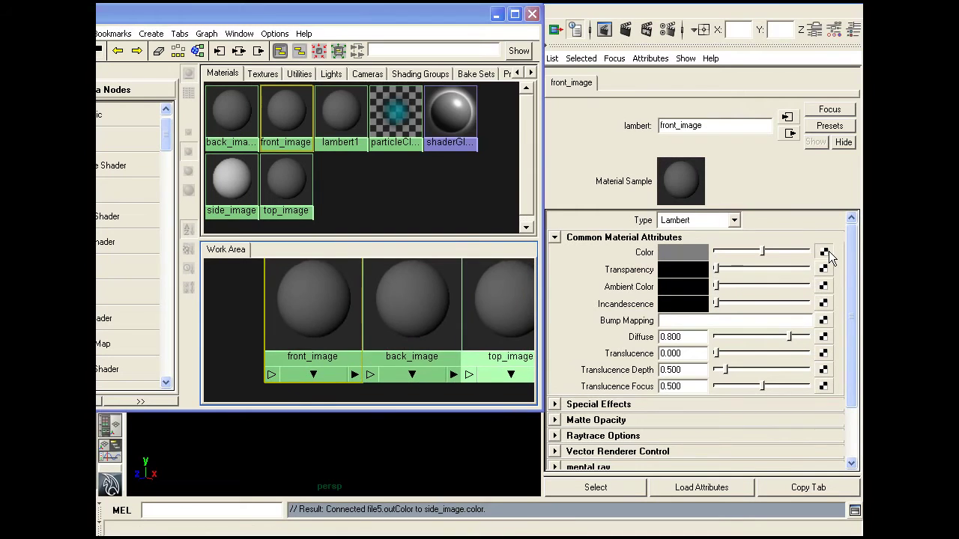
click(442, 161)
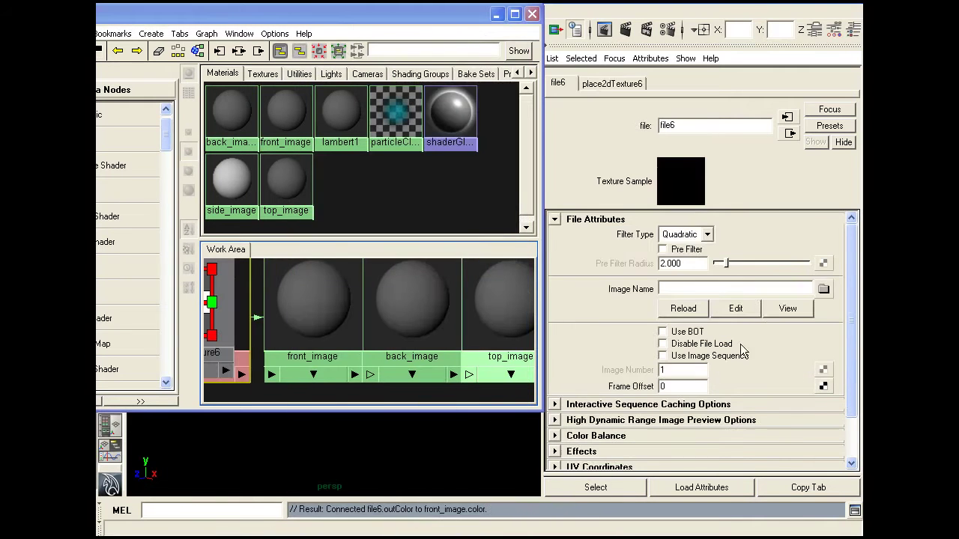
click(823, 290)
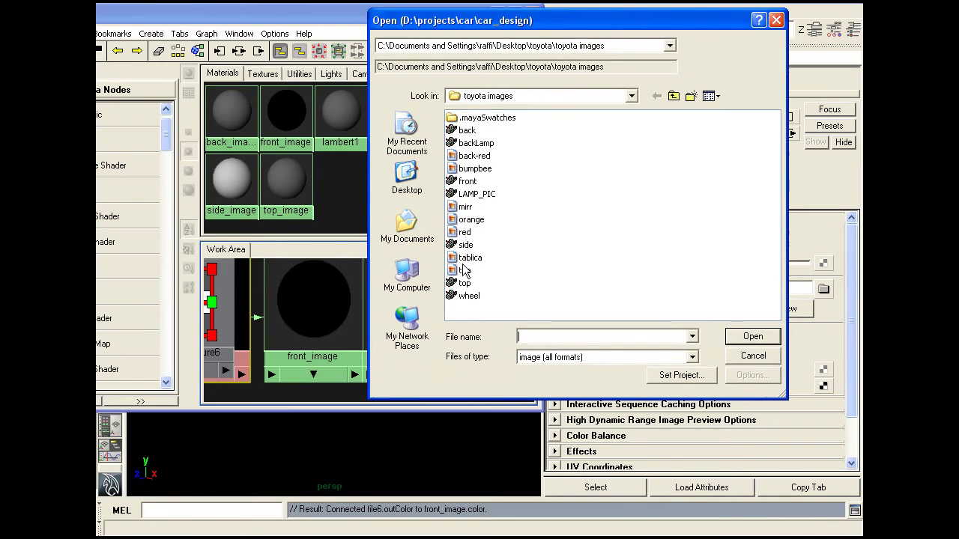
double_click(467, 181)
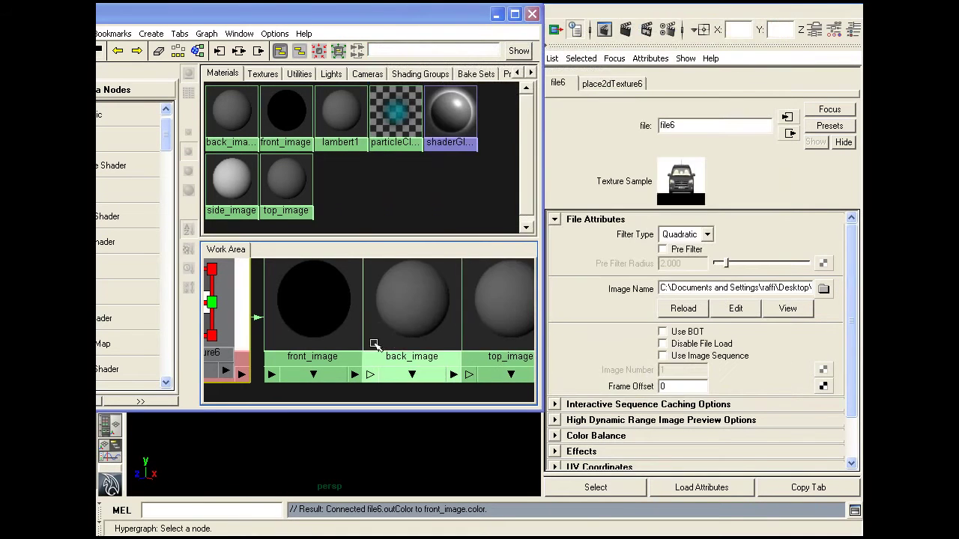
Move the front material network aside and select the back_image material.
drag(258, 270, 315, 349)
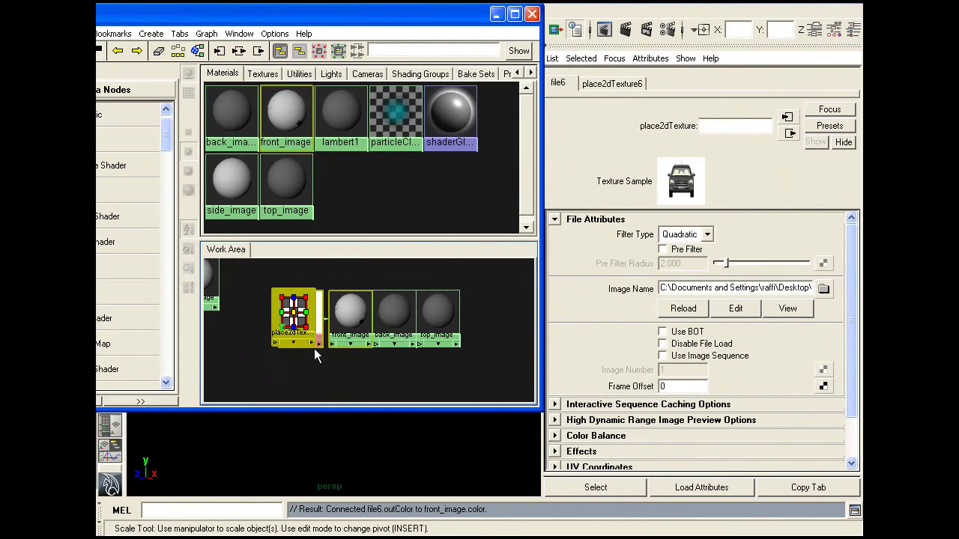
drag(389, 313, 269, 358)
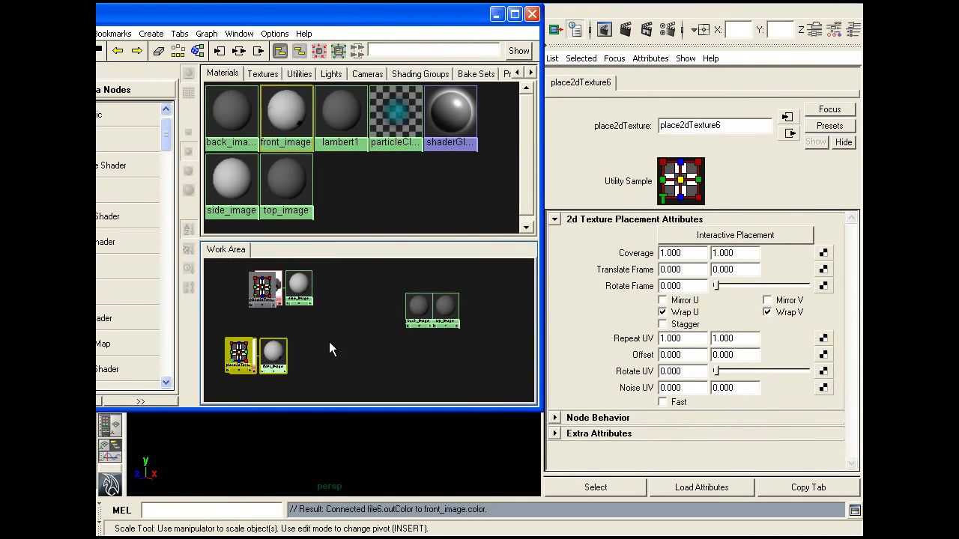
scroll(442, 388, up, 3)
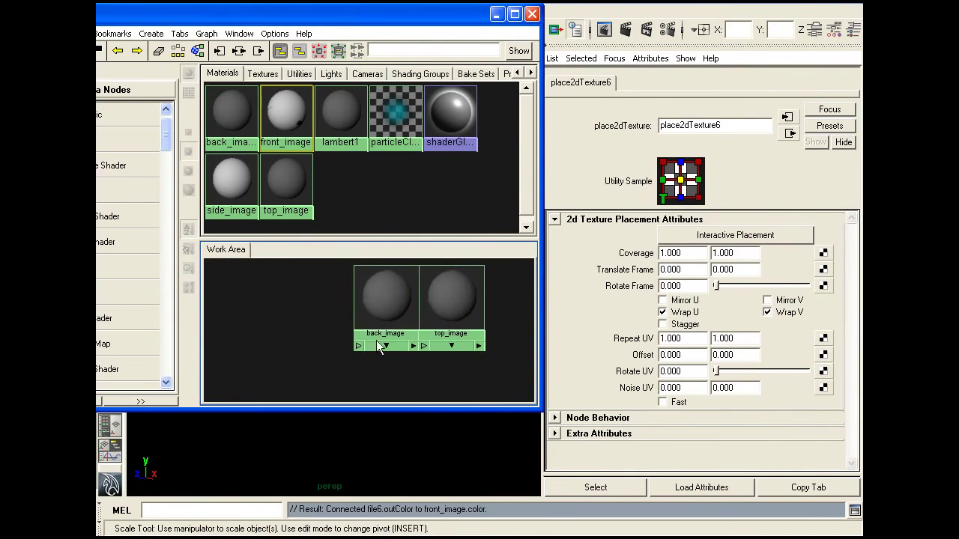
drag(380, 342, 306, 327)
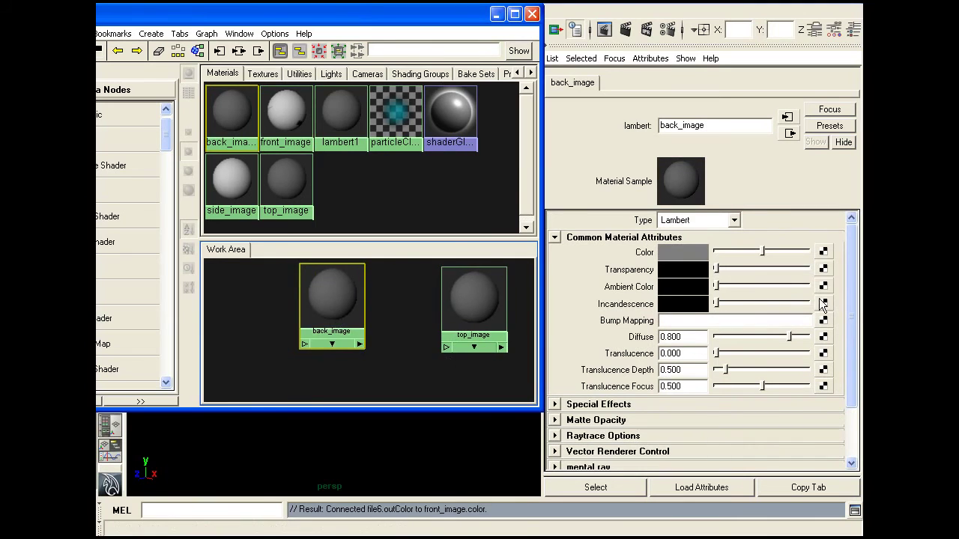
Map a File texture with the 'back' image to back_image's Color.
click(822, 253)
click(467, 162)
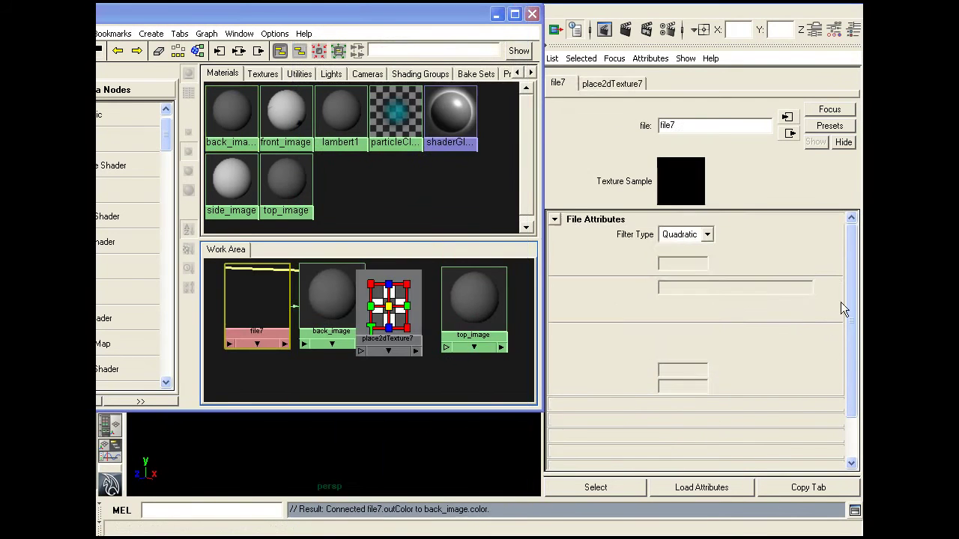
click(823, 289)
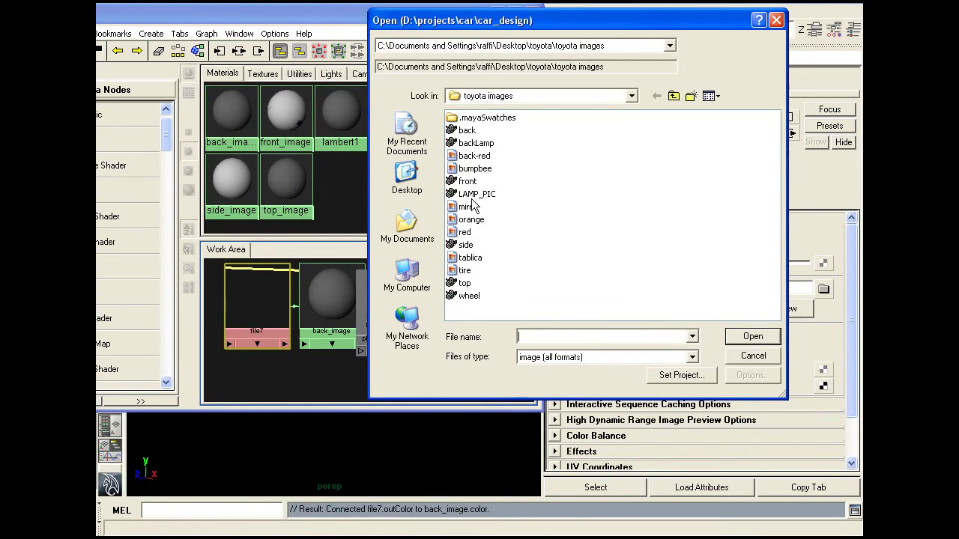
double_click(467, 130)
scroll(237, 348, down, 3)
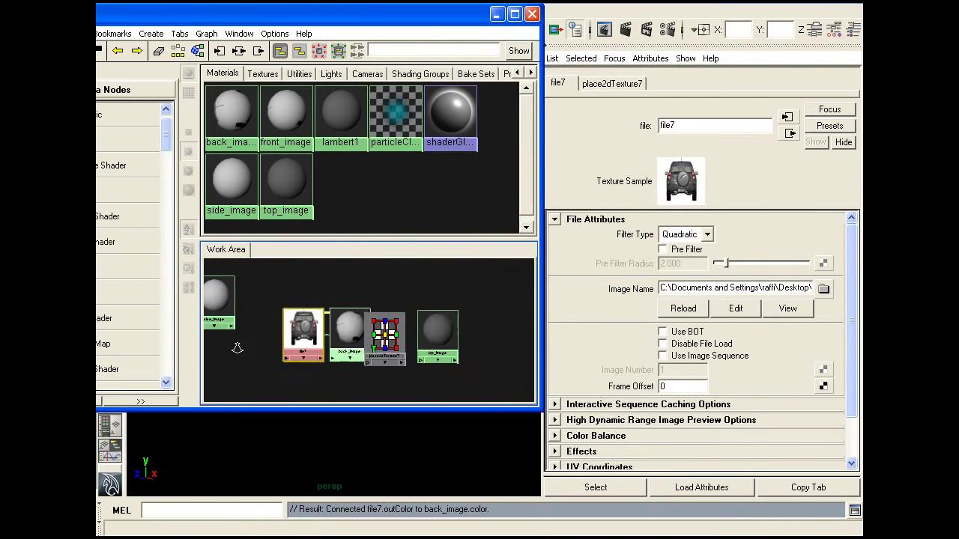
click(384, 341)
drag(390, 360, 343, 312)
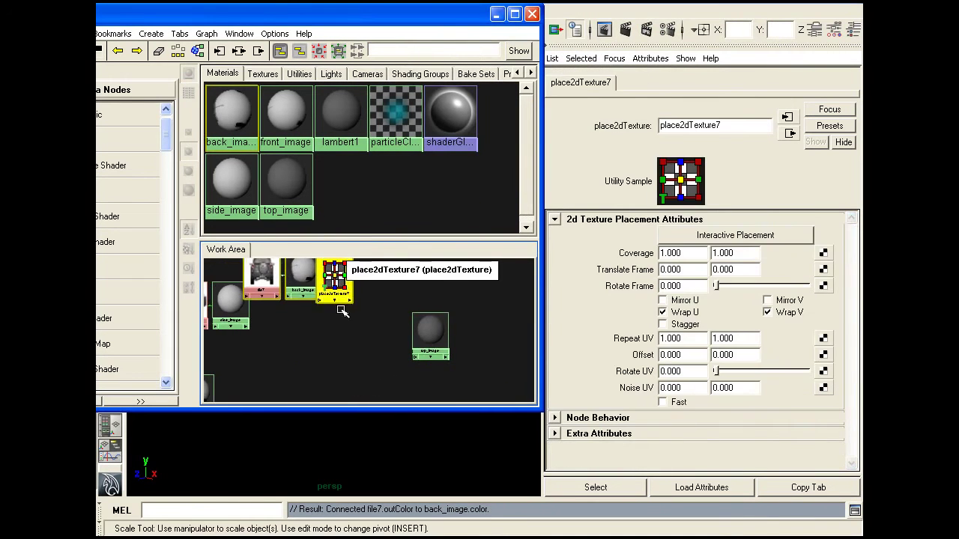
alt+middle_drag(342, 311, 293, 285)
Select top_image and map a File texture with the 'top' image to its Color.
click(386, 311)
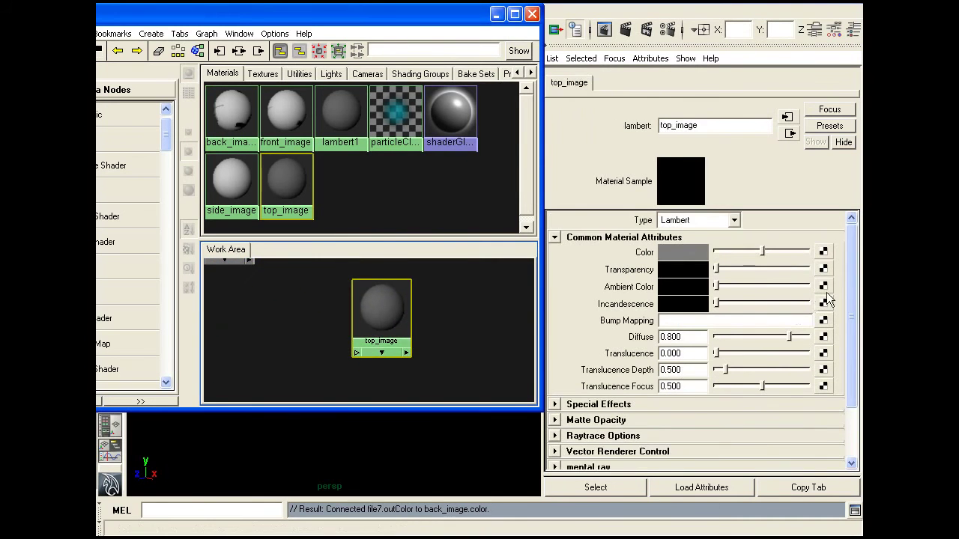
click(823, 252)
click(448, 161)
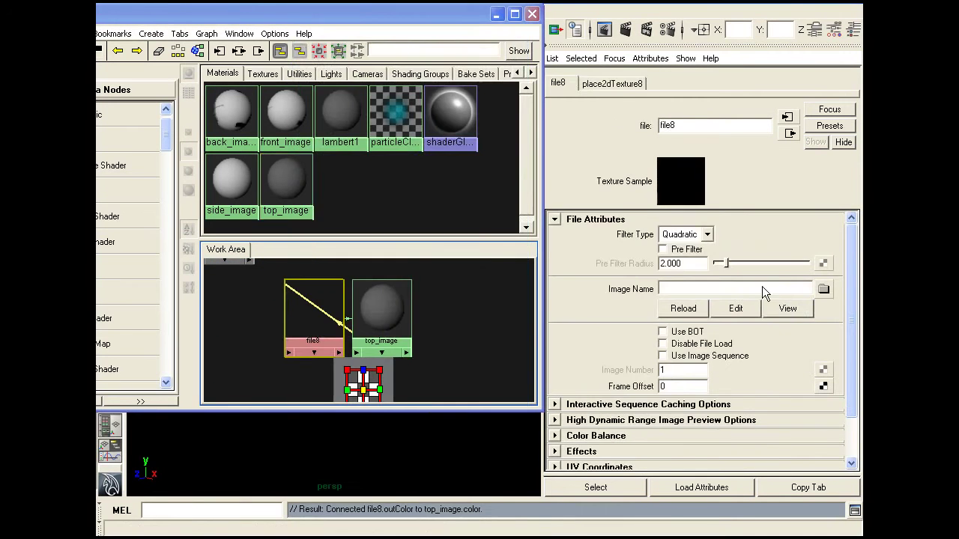
click(823, 290)
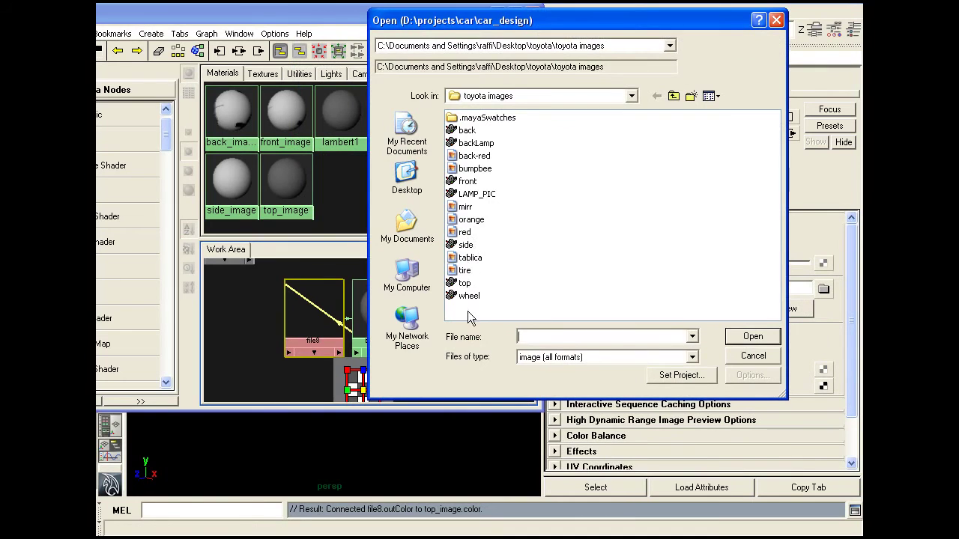
text(top)
double_click(456, 284)
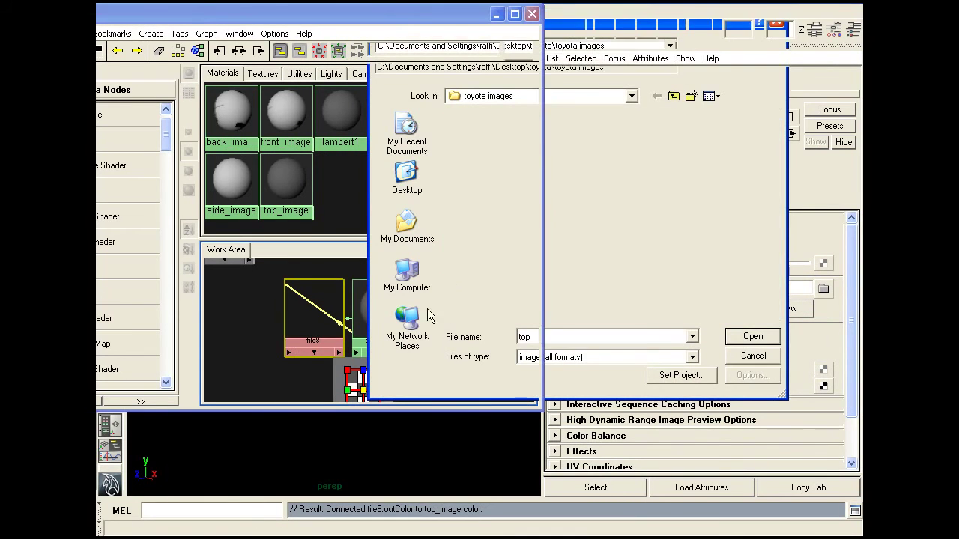
alt+middle_drag(321, 379, 350, 332)
scroll(350, 331, down, 2)
scroll(351, 332, down, 2)
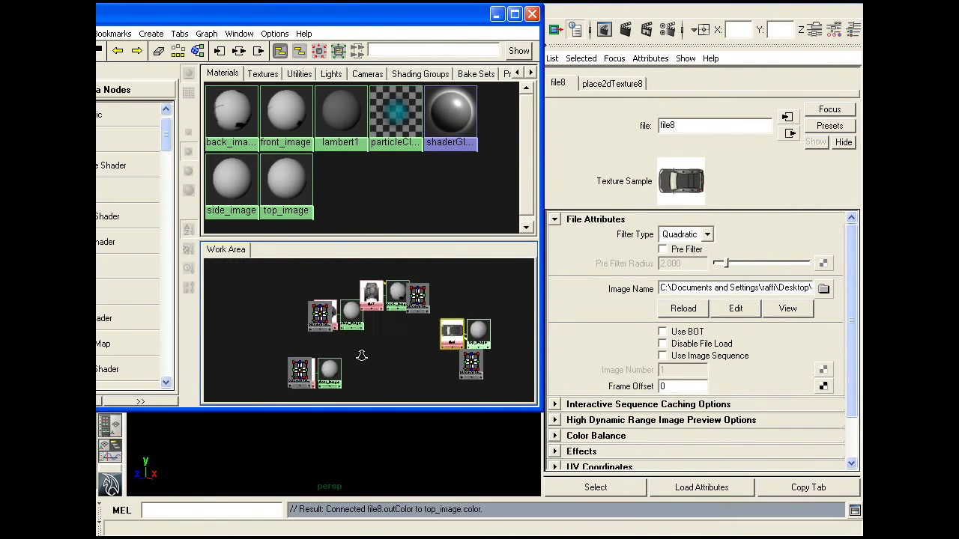
mouse_move(442, 15)
mouse_down()
mouse_move(327, 230)
mouse_move(328, 248)
mouse_up()
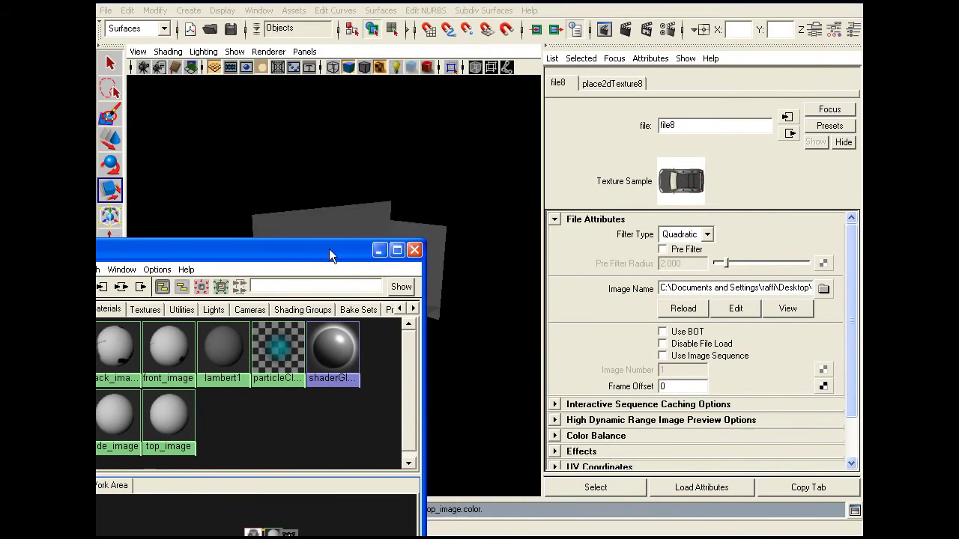
Assign side_image to the side blueprint plane.
mouse_move(384, 152)
alt+mouse_down()
mouse_move(367, 158)
mouse_move(366, 175)
mouse_move(319, 193)
alt+mouse_up()
drag(367, 152, 367, 156)
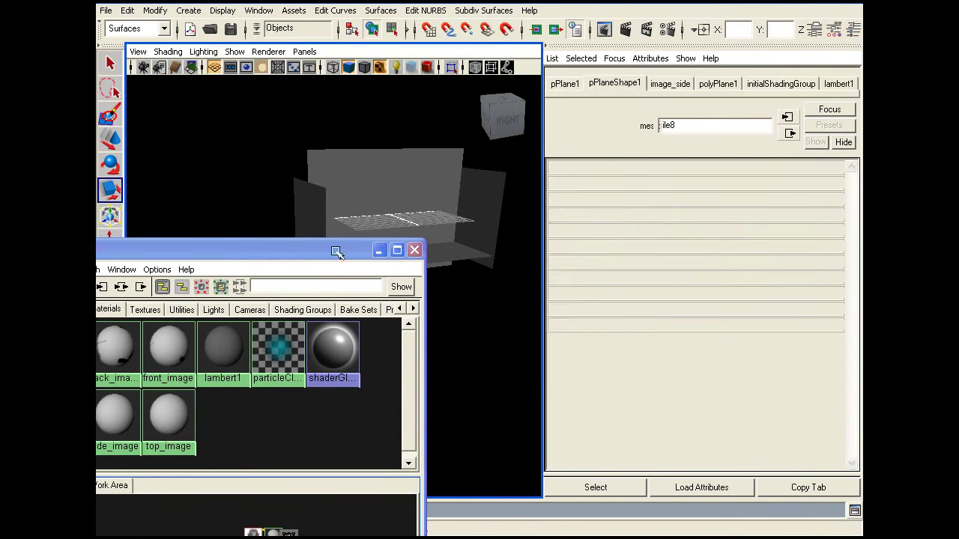
drag(305, 243, 316, 127)
alt+middle_drag(239, 459, 268, 475)
alt+right_drag(268, 475, 319, 482)
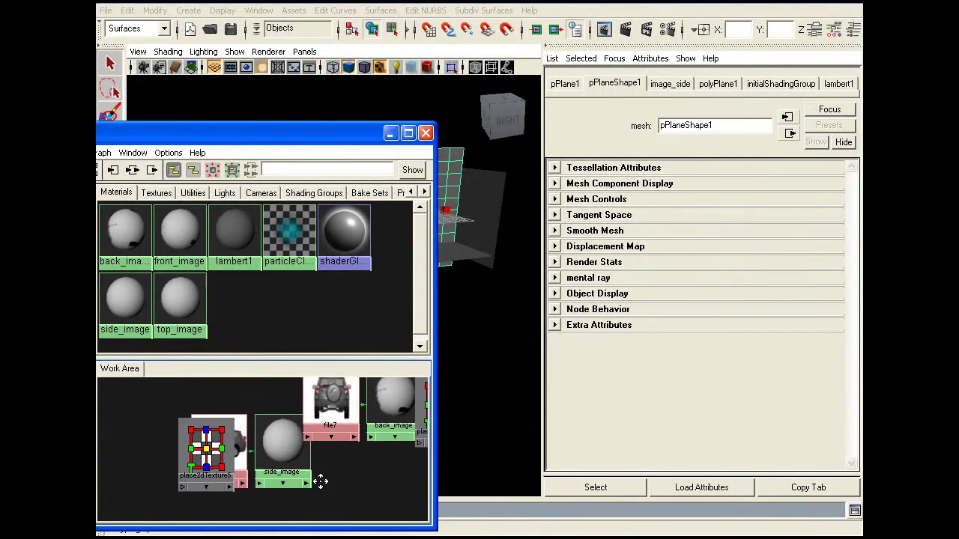
right_drag(279, 443, 278, 346)
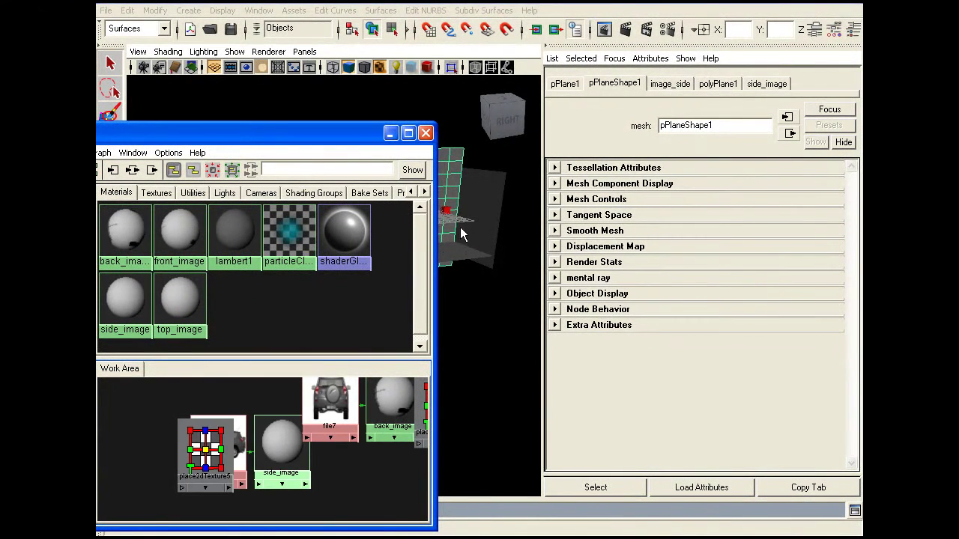
Assign front_image to the front blueprint plane, pPlane2.
mouse_move(467, 242)
alt+mouse_down()
mouse_move(507, 290)
mouse_move(496, 292)
alt+mouse_up()
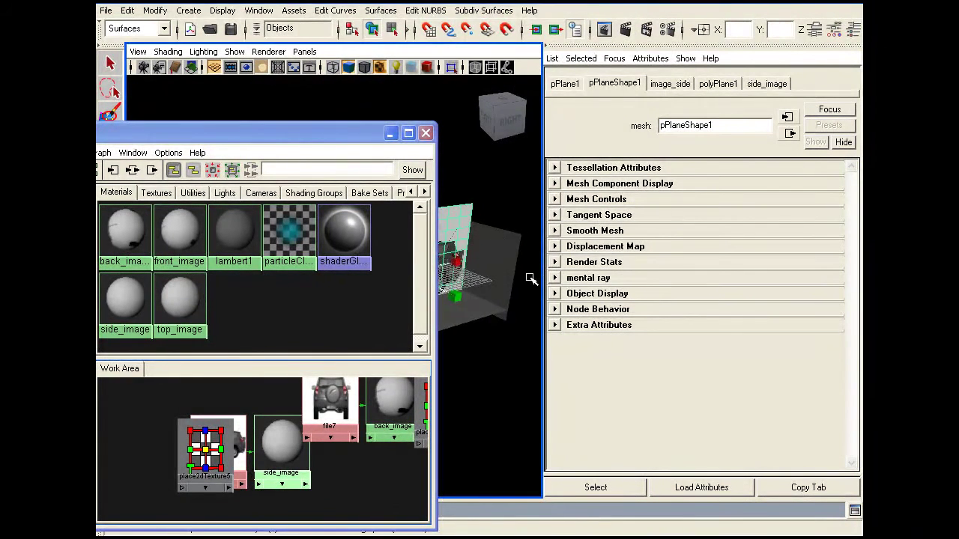
click(531, 278)
alt+middle_drag(314, 449, 259, 455)
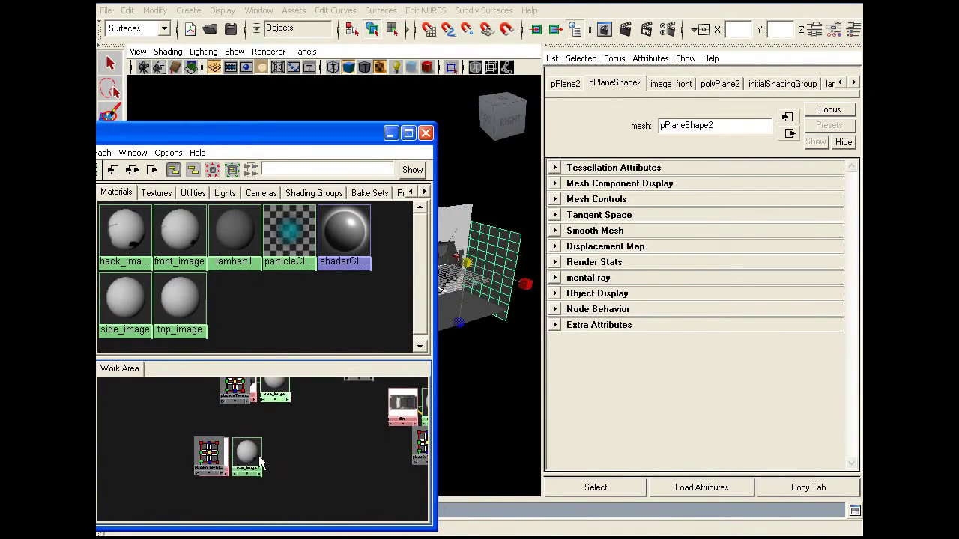
right_drag(276, 420, 288, 310)
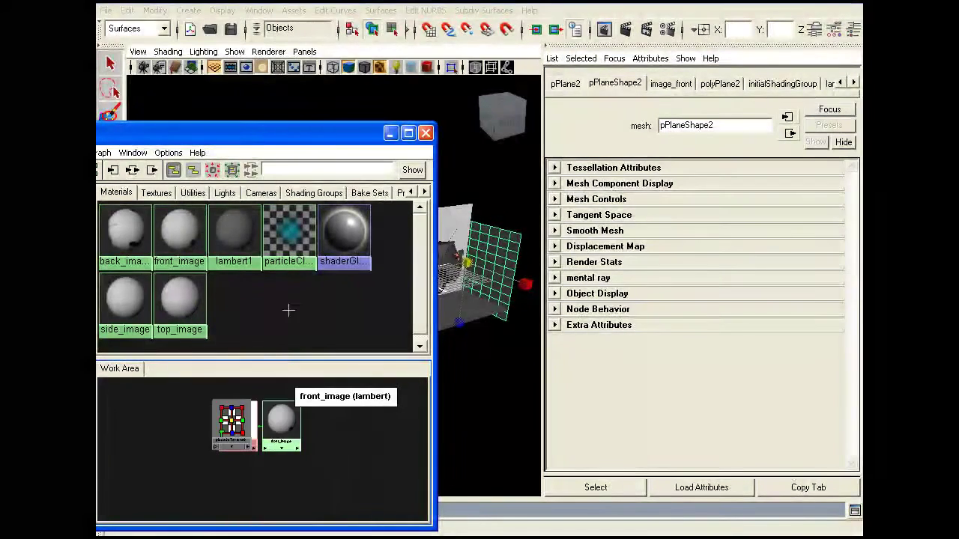
Assign top_image to the top blueprint plane, pPlane3.
alt+drag(494, 281, 475, 295)
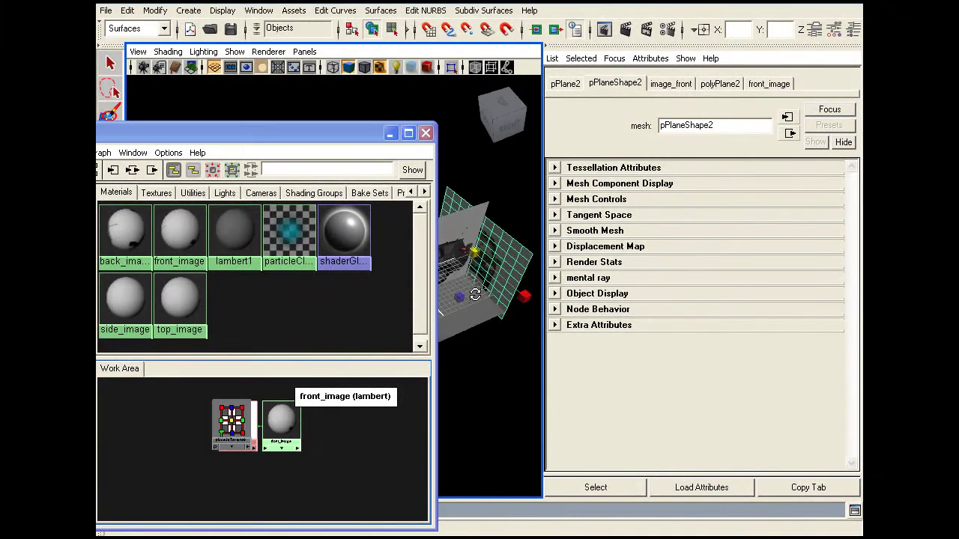
click(470, 348)
mouse_move(315, 425)
alt+middle_down()
mouse_move(308, 452)
mouse_move(290, 452)
alt+middle_up()
right_drag(343, 419, 469, 346)
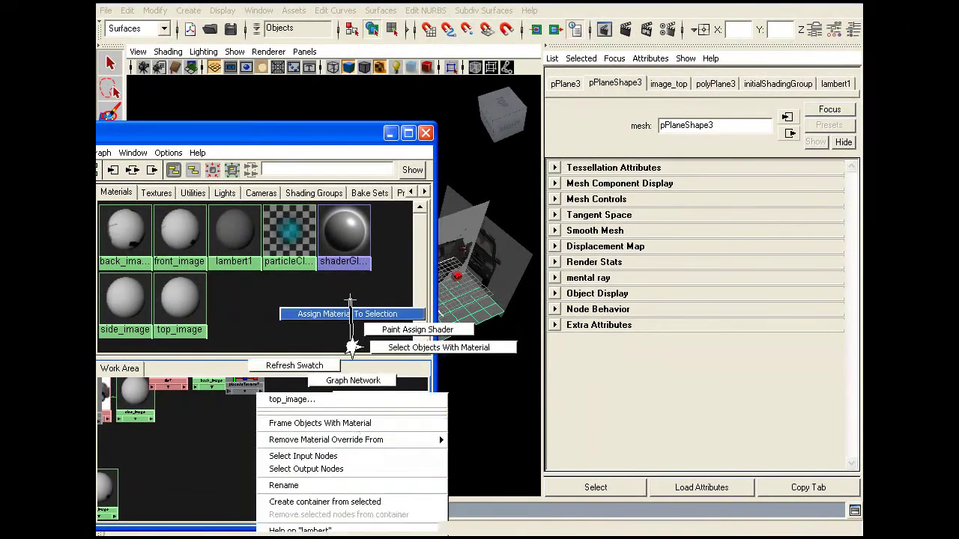
Assign back_image to the back blueprint plane, pPlane4.
alt+drag(534, 329, 442, 273)
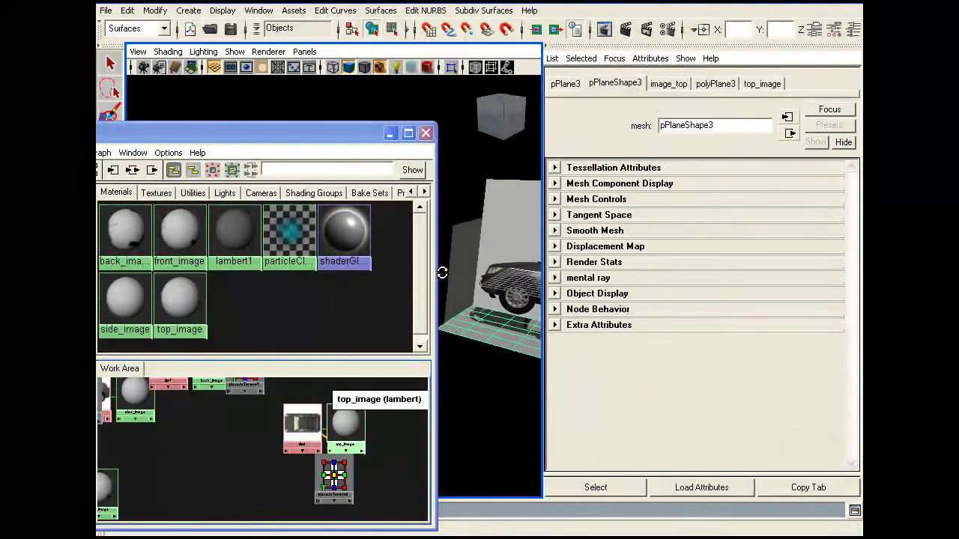
alt+middle_drag(243, 448, 317, 505)
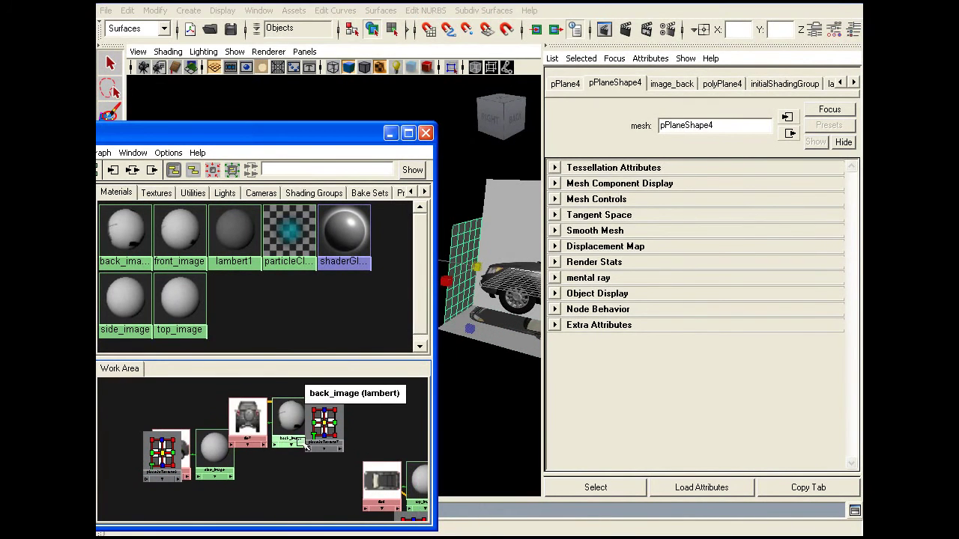
right_click(289, 417)
click(287, 314)
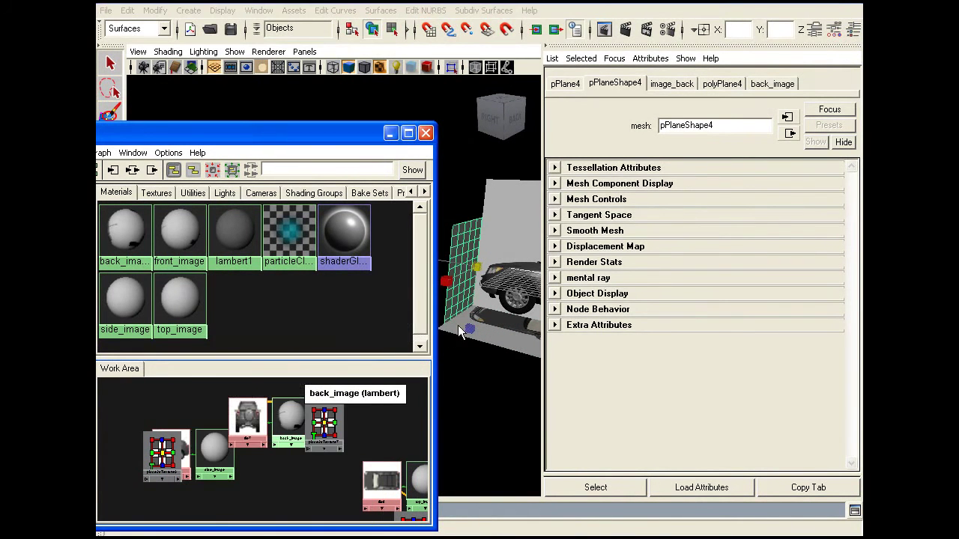
Close the Hypershade and tumble the view toward the rear of the textured car planes.
drag(326, 138, 268, 118)
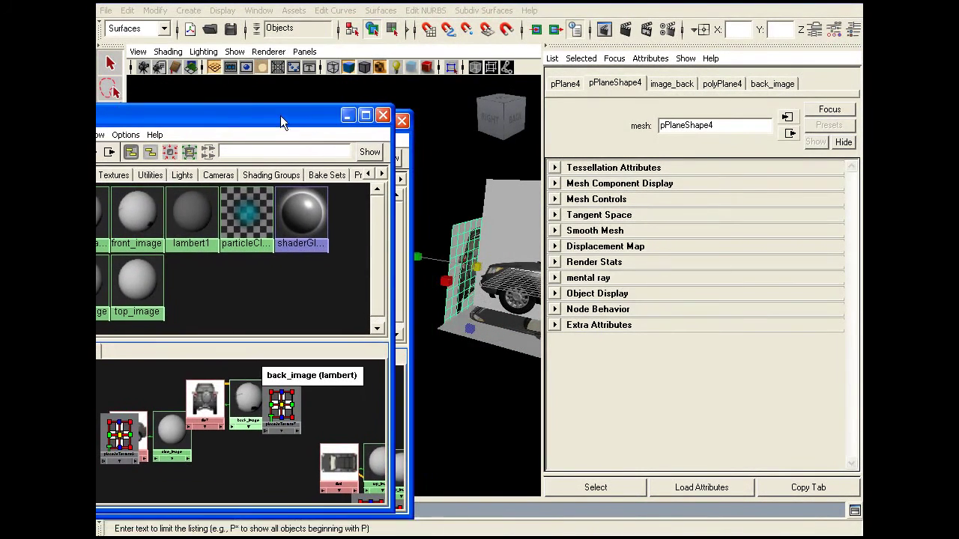
click(366, 114)
mouse_move(350, 299)
alt+mouse_down()
mouse_move(415, 297)
mouse_move(357, 354)
mouse_move(411, 374)
alt+mouse_up()
alt+middle_drag(411, 375, 410, 314)
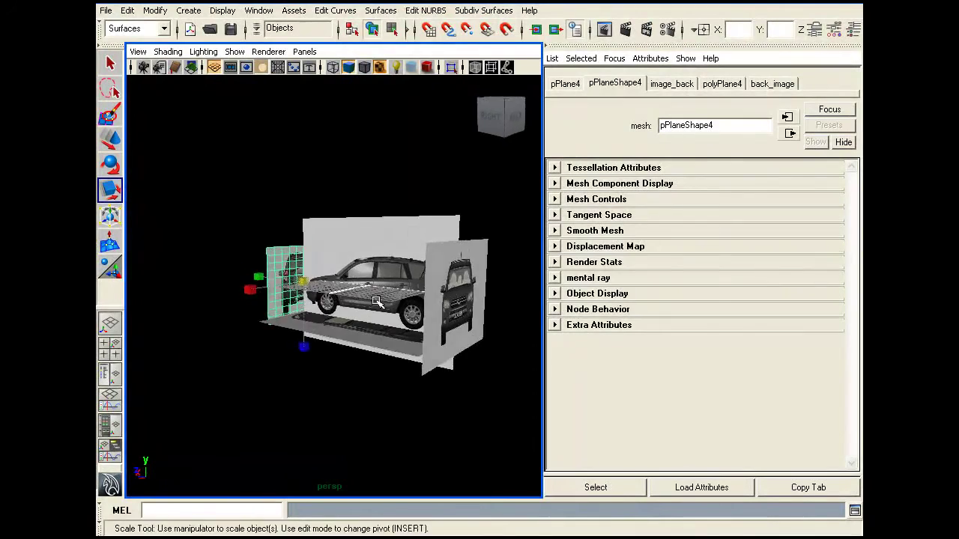
alt+drag(446, 319, 479, 270)
alt+middle_drag(480, 270, 470, 272)
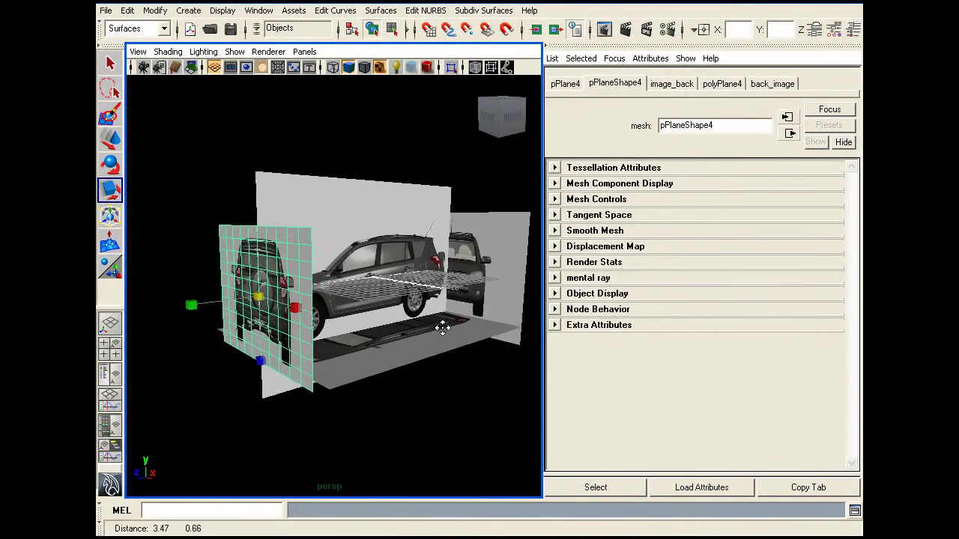
Orbit around the car's rear, side and front wheel to inspect the blueprint images.
mouse_move(450, 332)
alt+mouse_down()
mouse_move(479, 339)
mouse_move(422, 340)
mouse_move(232, 185)
alt+mouse_up()
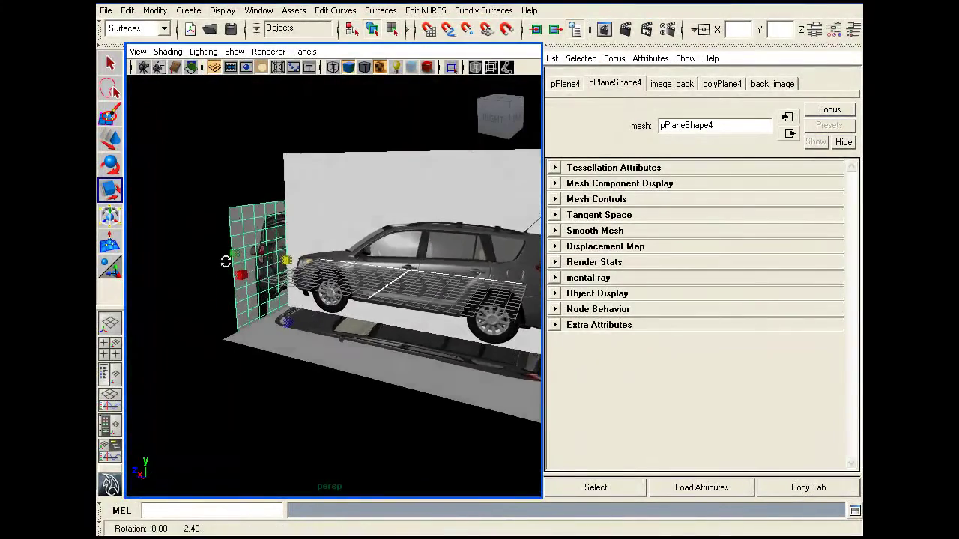
alt+drag(225, 261, 255, 270)
alt+right_drag(255, 270, 277, 273)
alt+drag(277, 273, 322, 288)
alt+right_drag(322, 289, 382, 337)
mouse_move(385, 392)
alt+mouse_down()
mouse_move(410, 325)
mouse_move(490, 310)
mouse_move(434, 343)
alt+mouse_up()
alt+middle_drag(434, 342, 420, 312)
mouse_move(420, 312)
alt+mouse_down()
mouse_move(321, 291)
mouse_move(439, 278)
mouse_move(319, 273)
alt+mouse_up()
Show the Channel Box/Layer Editor and pull back to view the whole car.
click(854, 30)
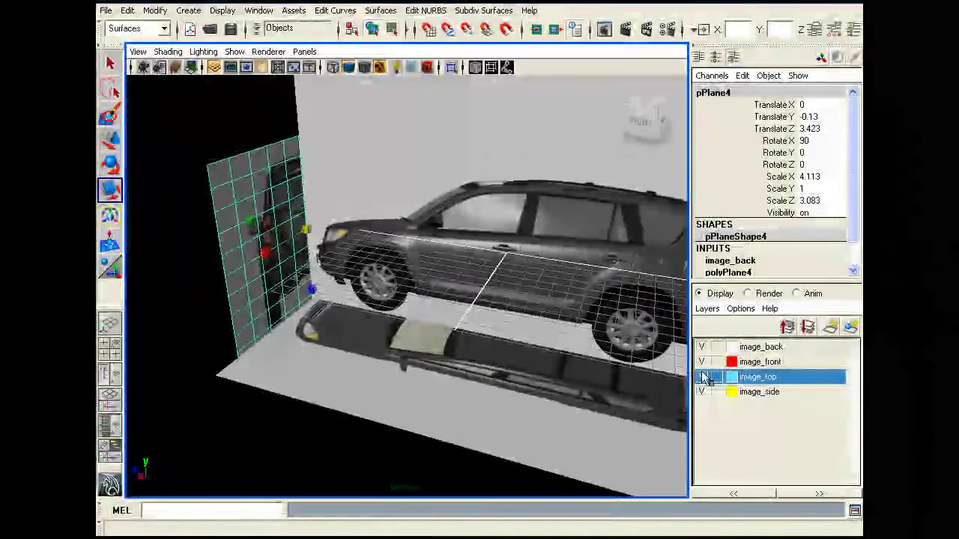
alt+right_drag(543, 374, 454, 343)
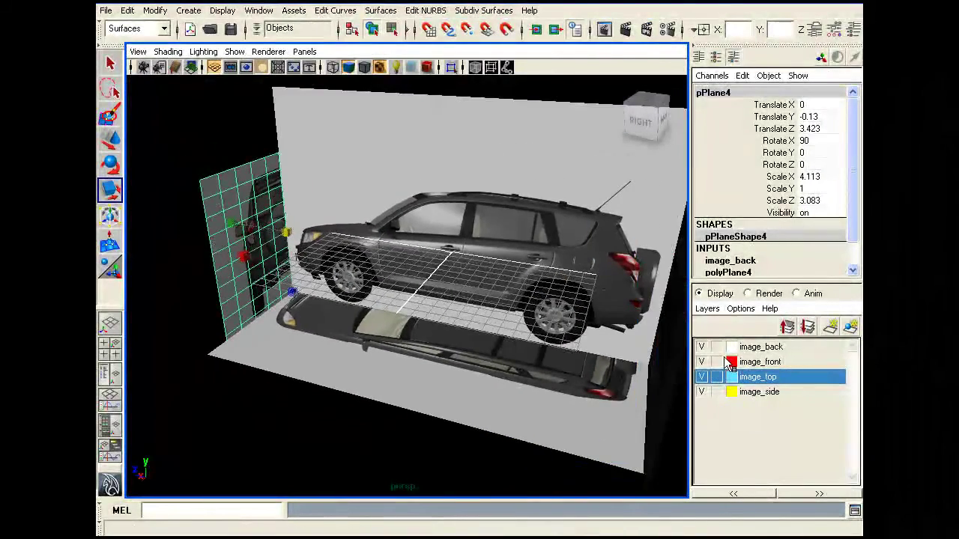